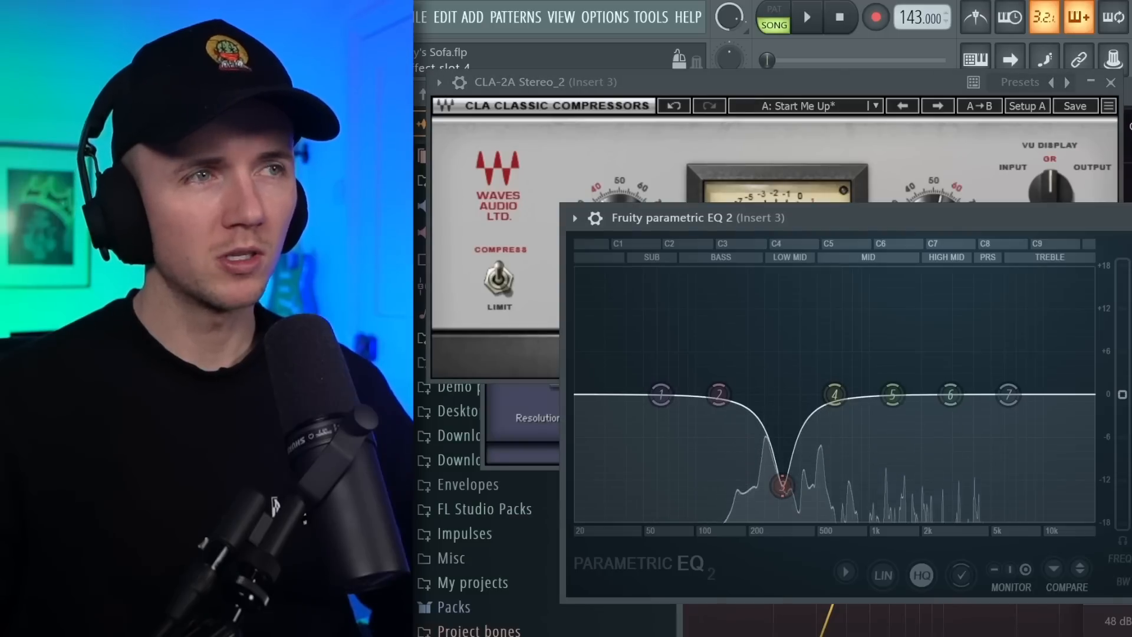
Arm mixer track Insert 3 for recording
scroll(640, 457, up, 3)
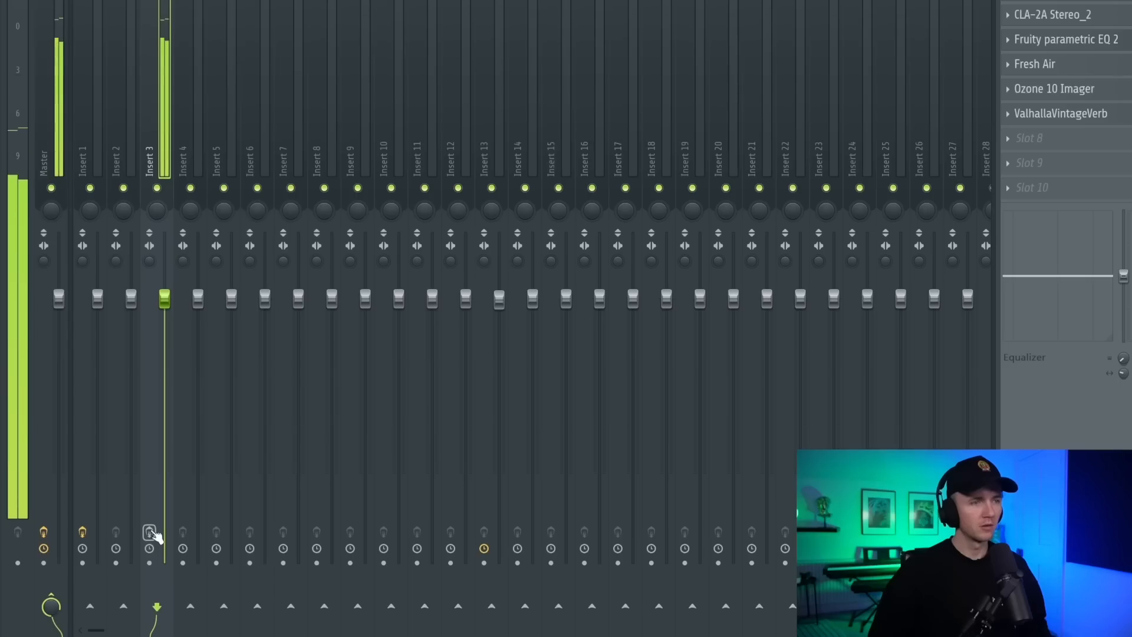
click(150, 534)
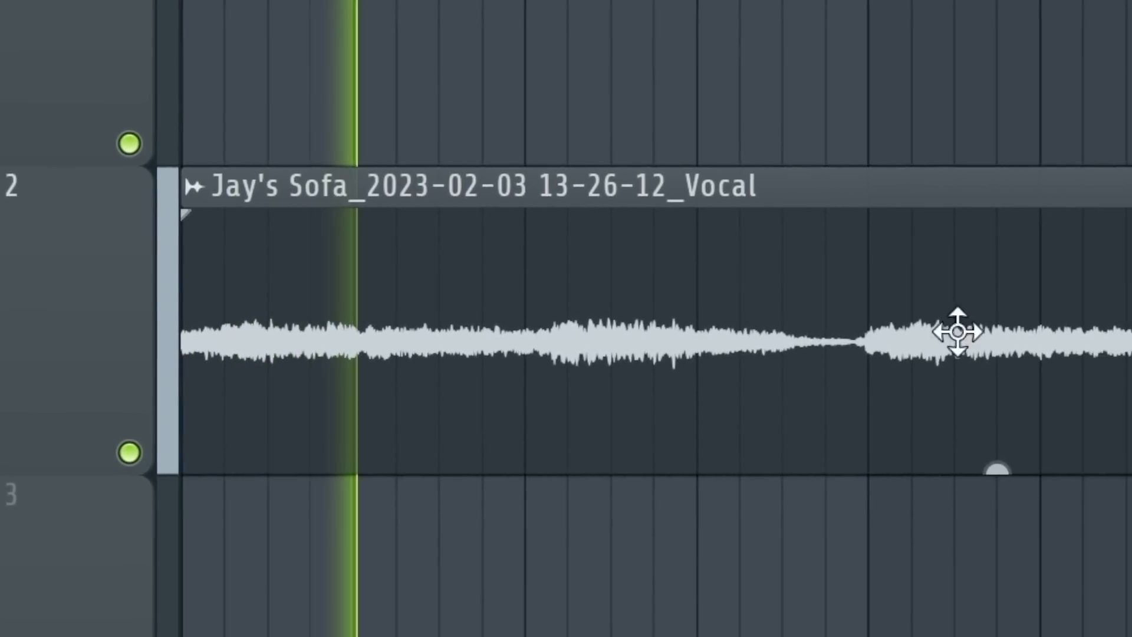
Raise the vocal clip's gain to 3.6 dB and slice it where the vocal fades out
drag(996, 470, 996, 460)
drag(835, 466, 834, 466)
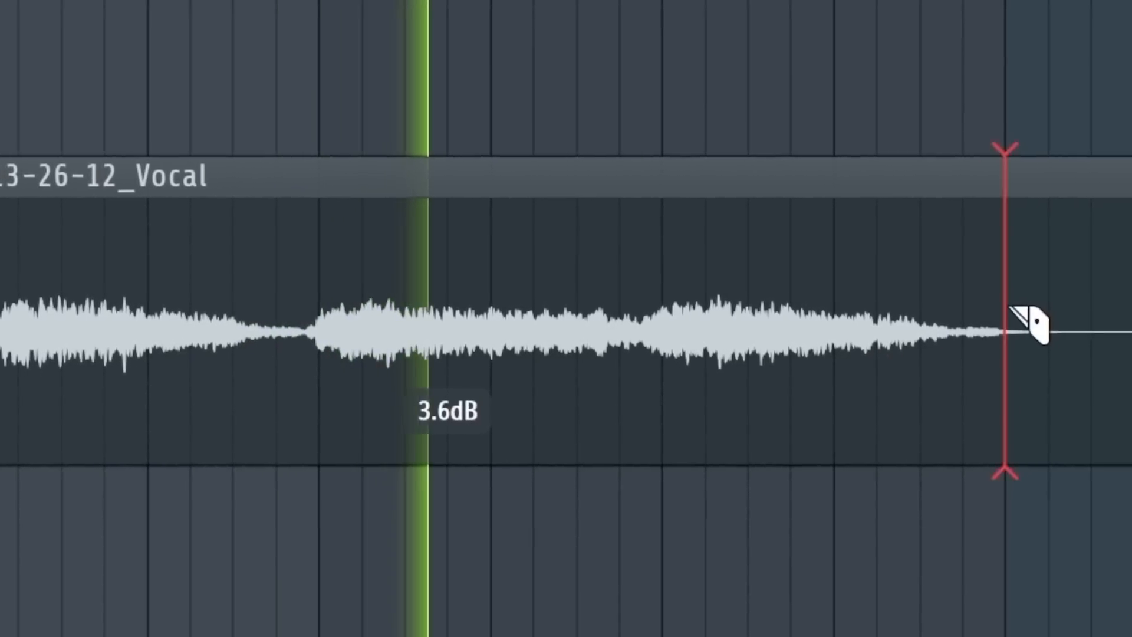
drag(1032, 324, 991, 324)
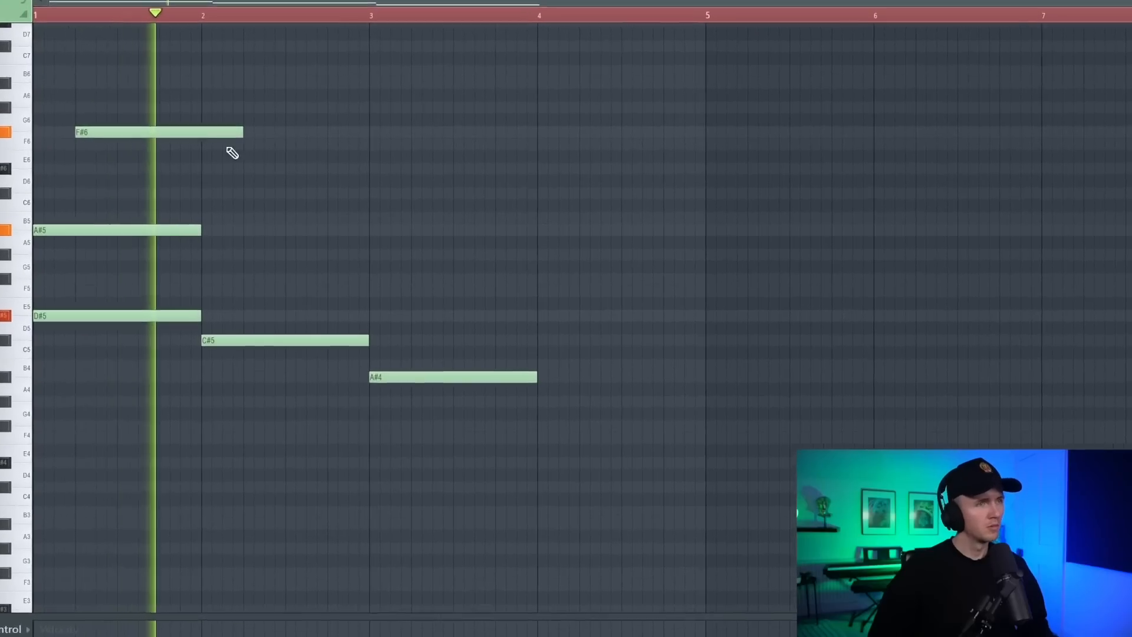
Add F6 above the second chord and move the upper note of the third chord to A#5, and play the result
click(254, 143)
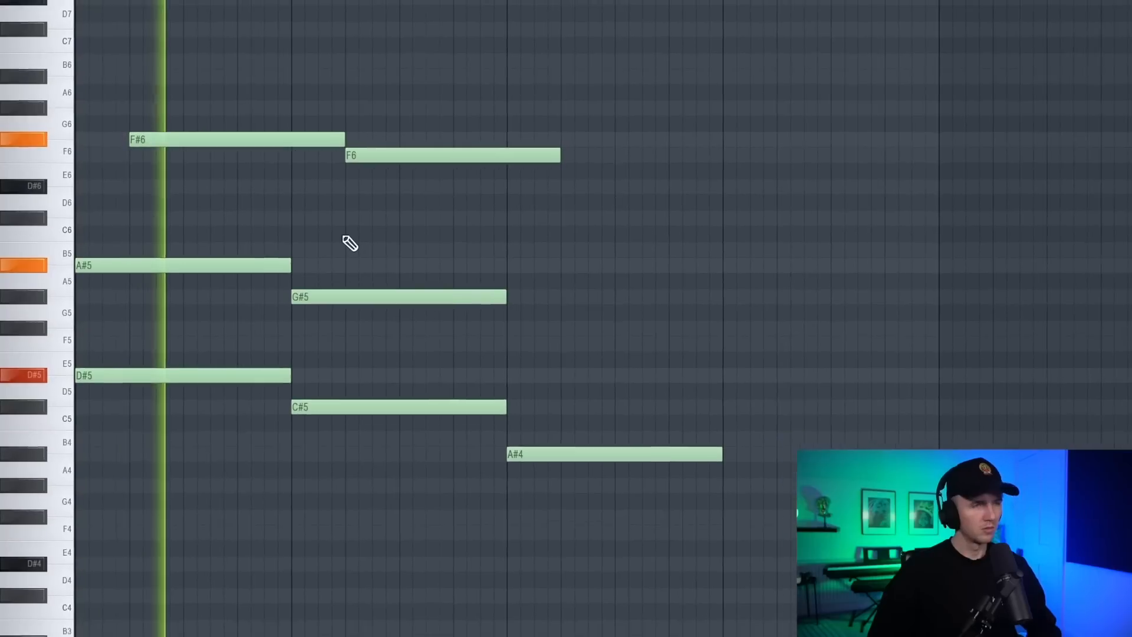
right_click(319, 228)
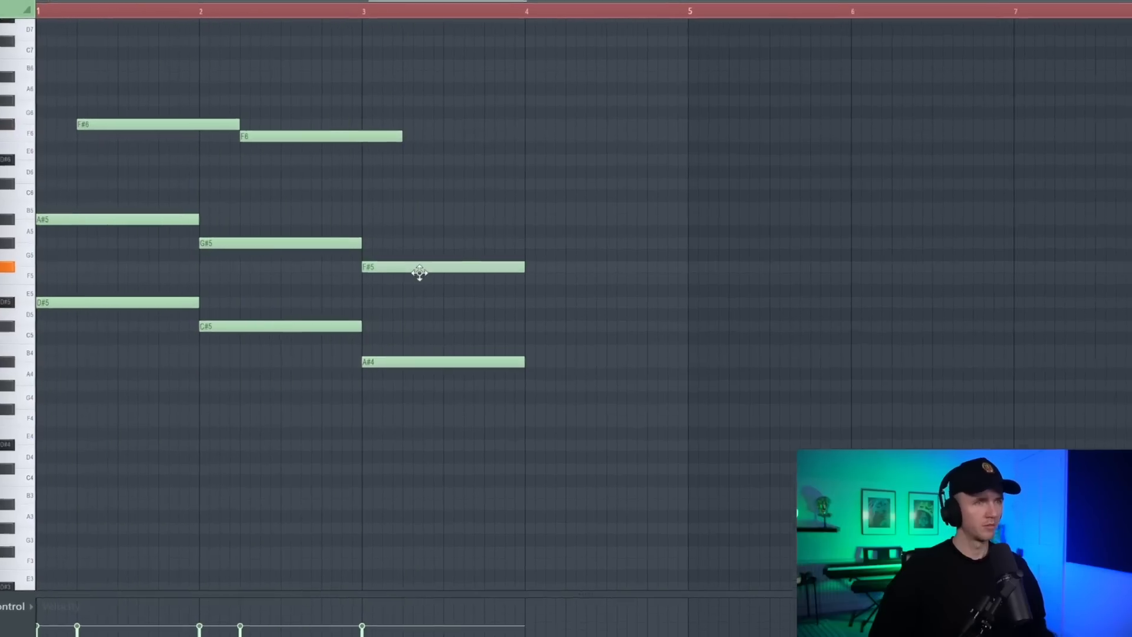
drag(420, 271, 419, 257)
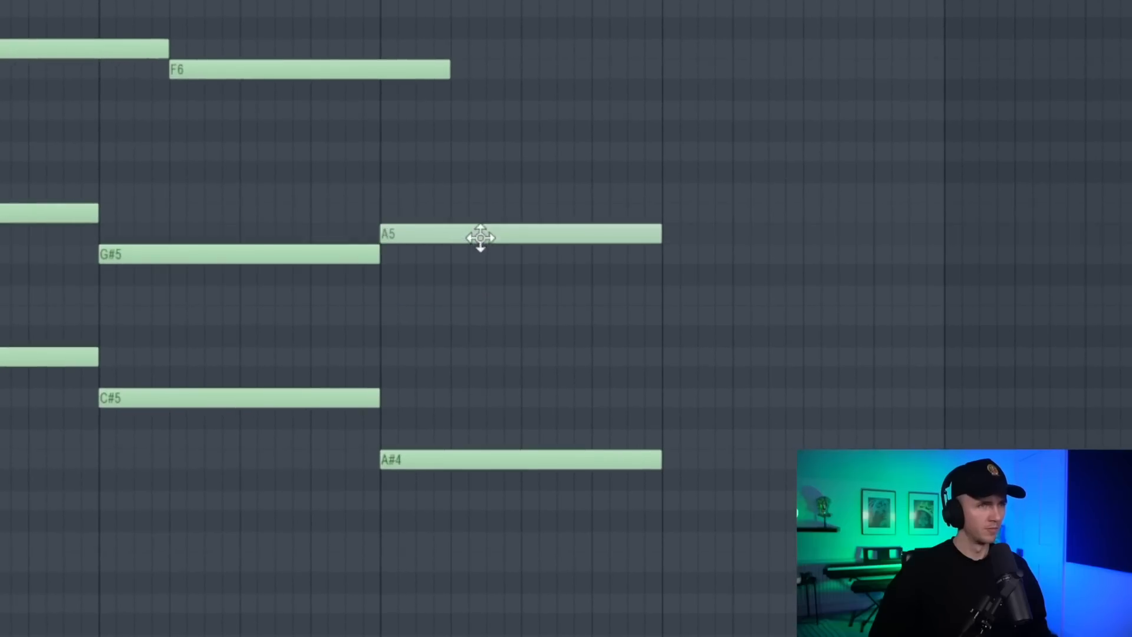
drag(481, 238, 481, 217)
key(space)
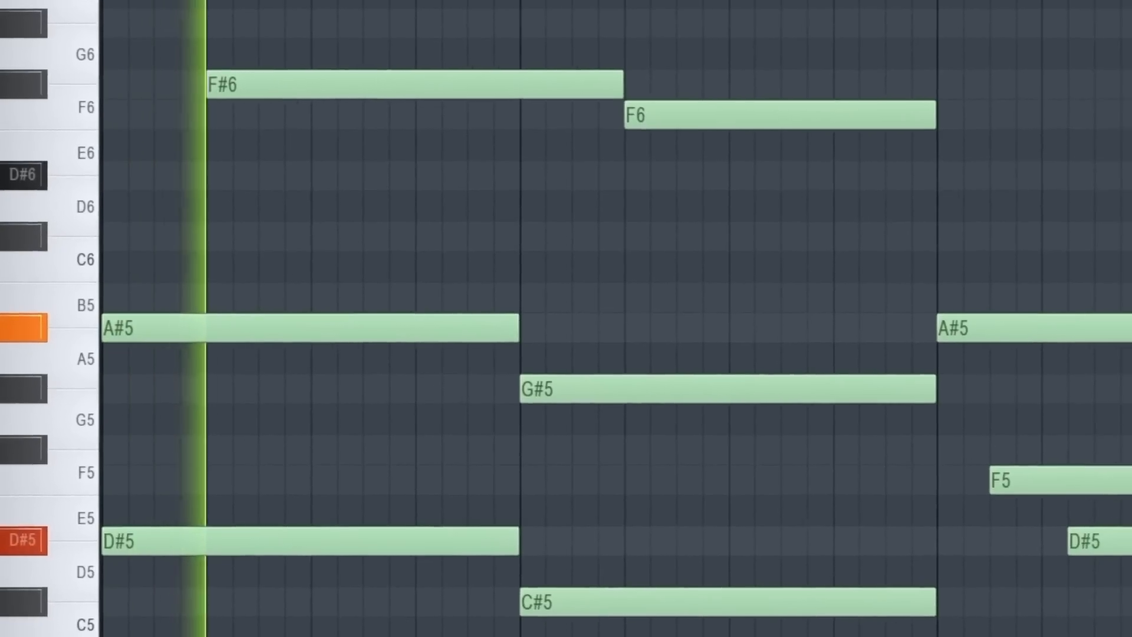
Double the bass line of D#4, C#4, A#3 and F4 notes one octave lower in the piano pattern
key(ctrl+a)
key(ctrl+d)
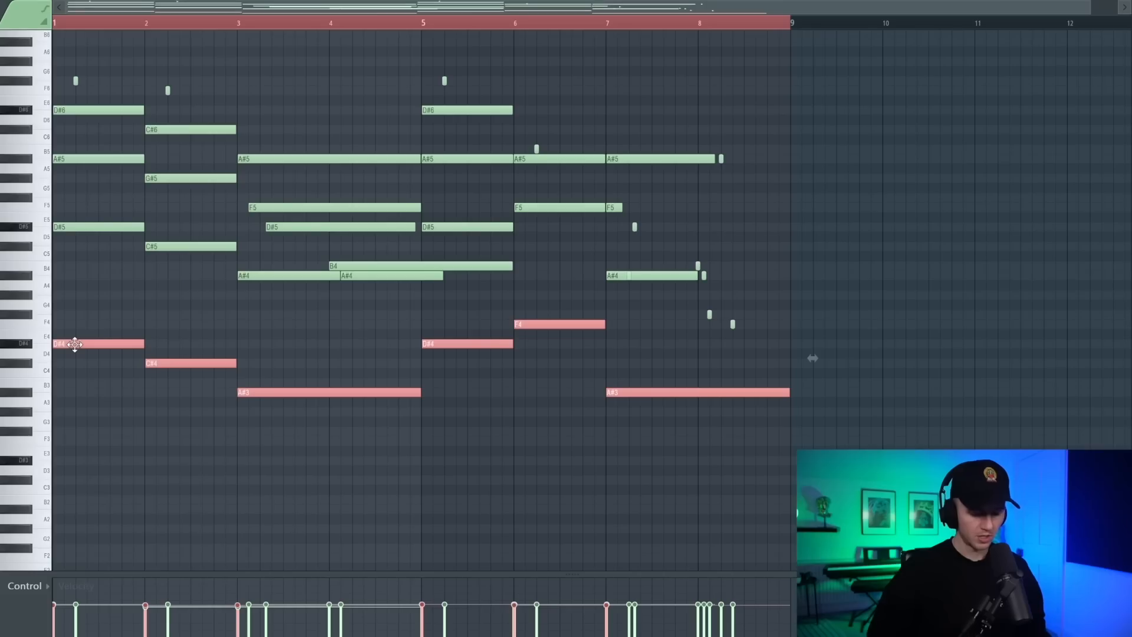
key(ctrl+Down)
key(ctrl+d)
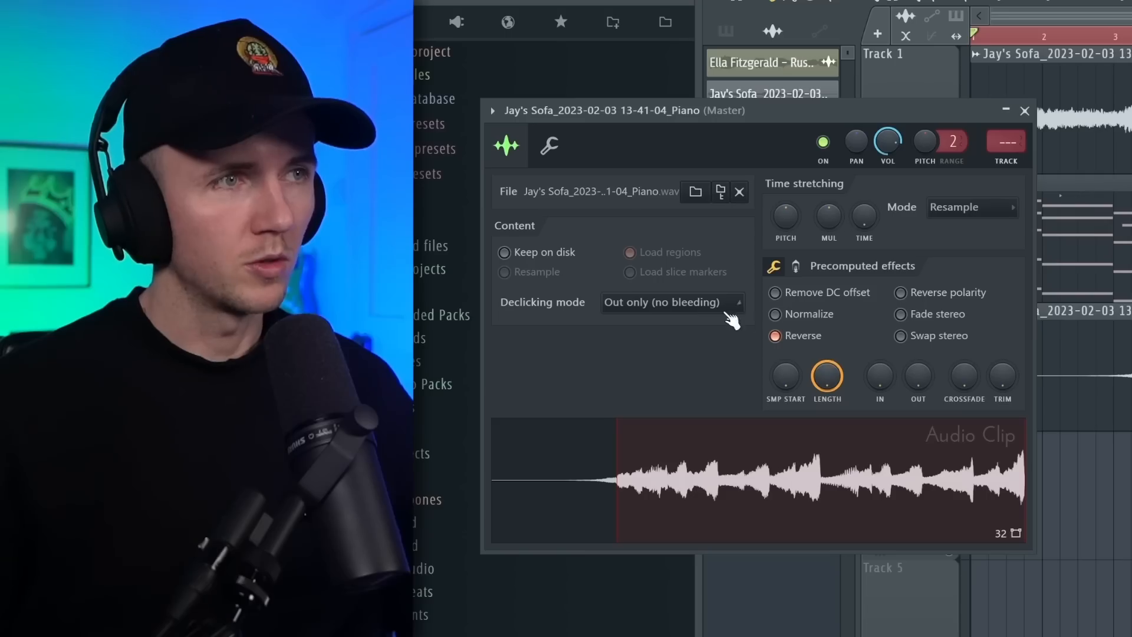
Open the reversed piano clip's declicking options and chop the clip on Track 3 into bars
click(665, 304)
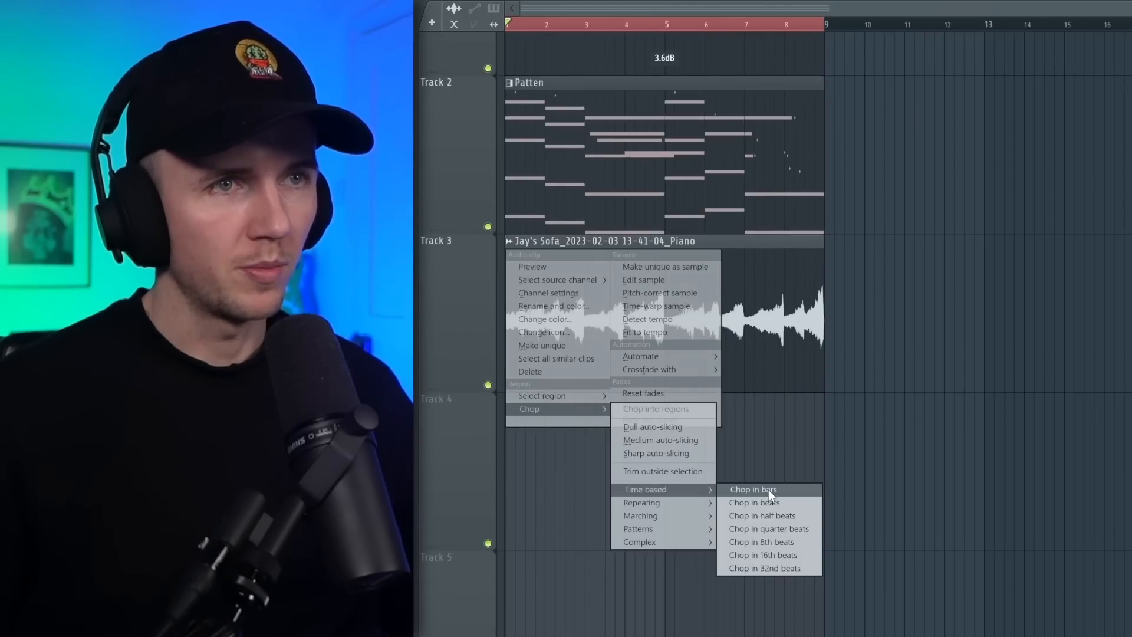
click(769, 489)
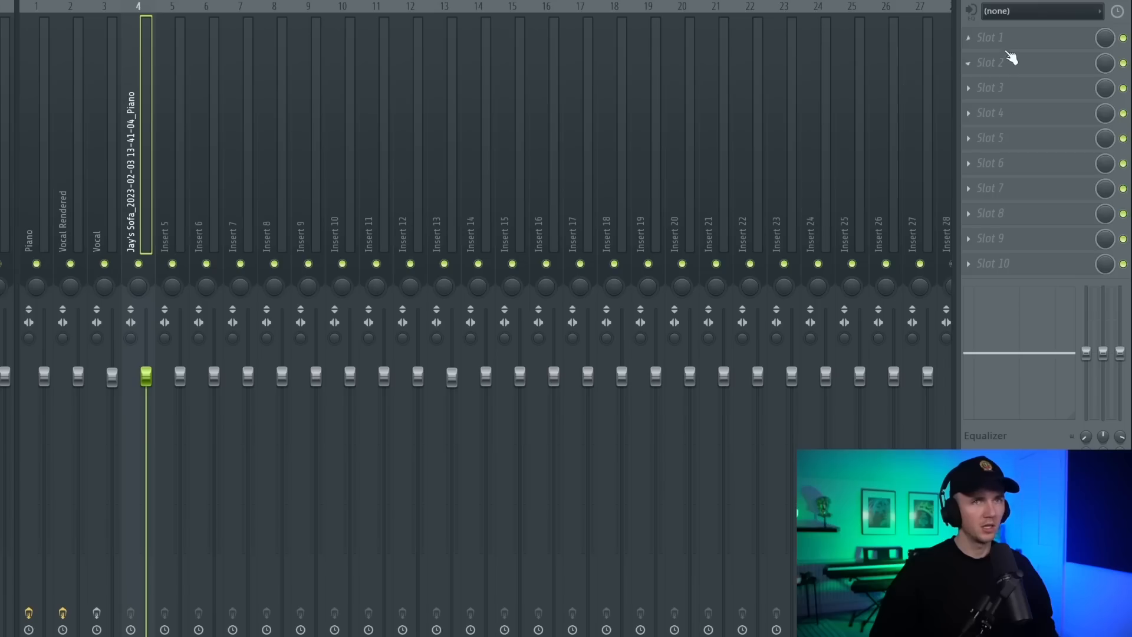
Load Fruity parametric EQ 2 on the reversed piano's mixer track, make band 7 a low-pass filter and change band 1's filter type
click(979, 37)
mouse_move(972, 61)
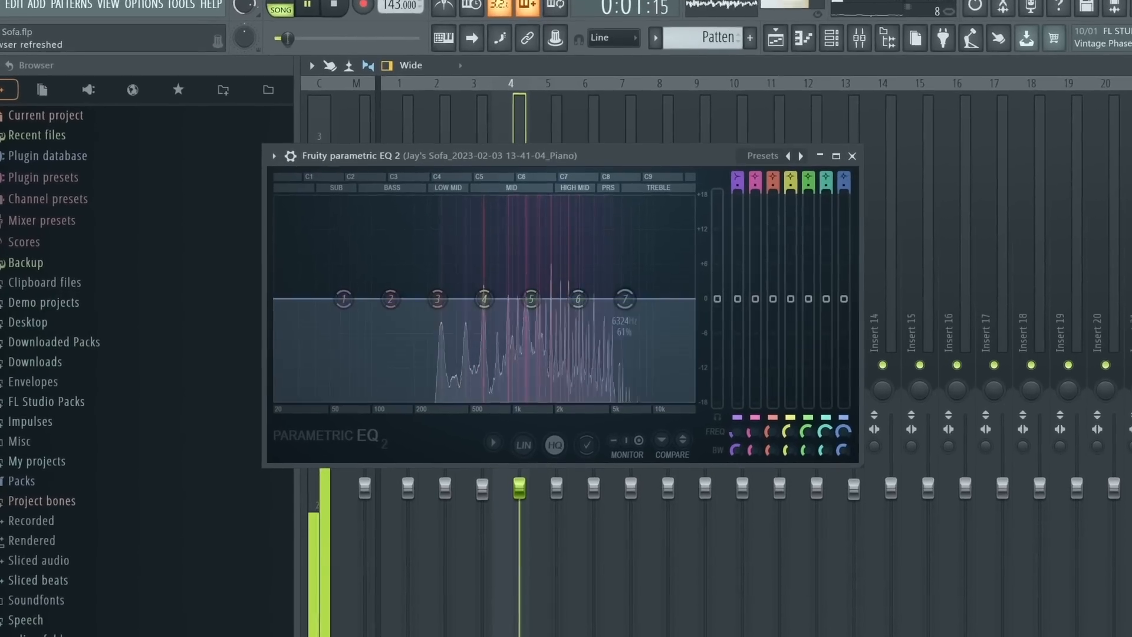
mouse_move(853, 173)
mouse_down()
mouse_move(854, 184)
mouse_move(853, 171)
mouse_up()
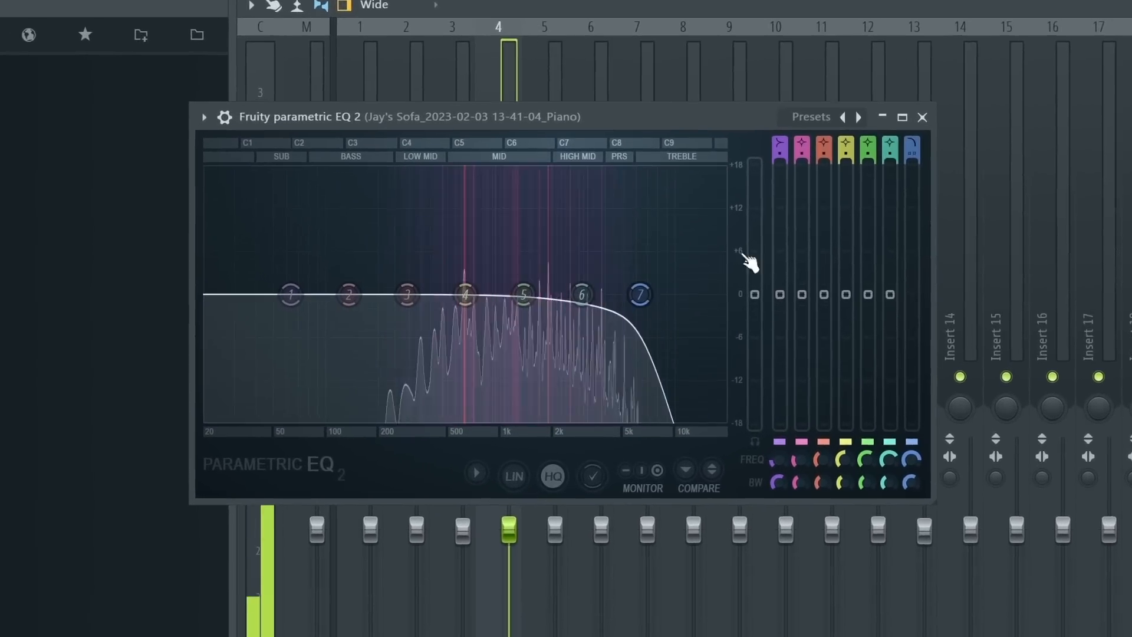
drag(779, 147, 779, 158)
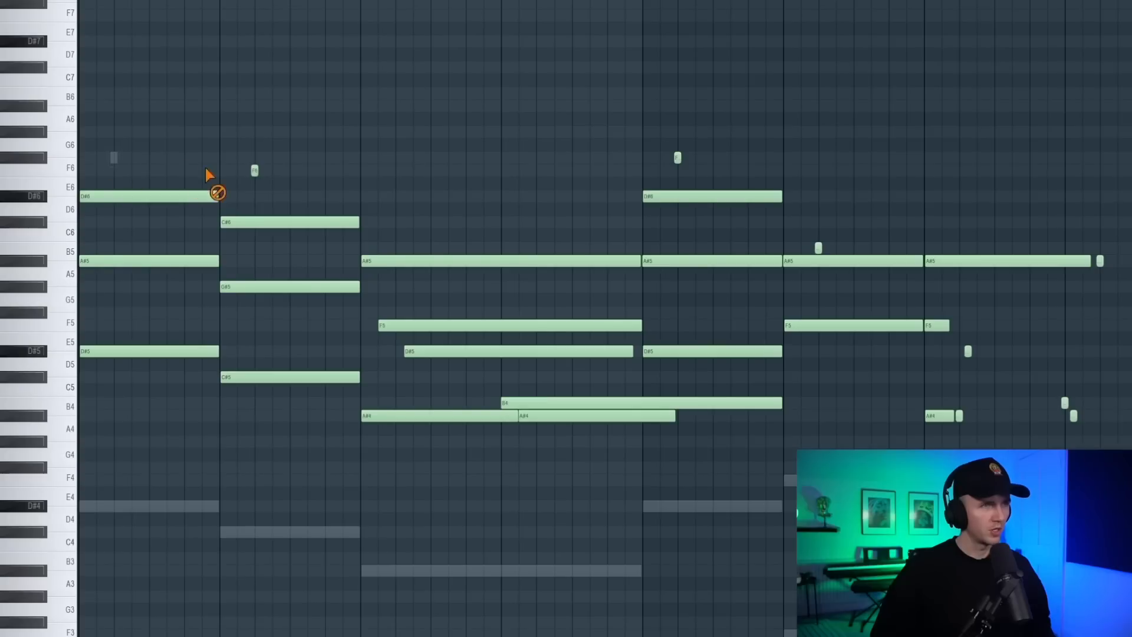
Draw the bass notes C#3 and A#2 after the D#3 note, matching the piano's lowest ghost notes, and select all notes
drag(475, 262, 452, 261)
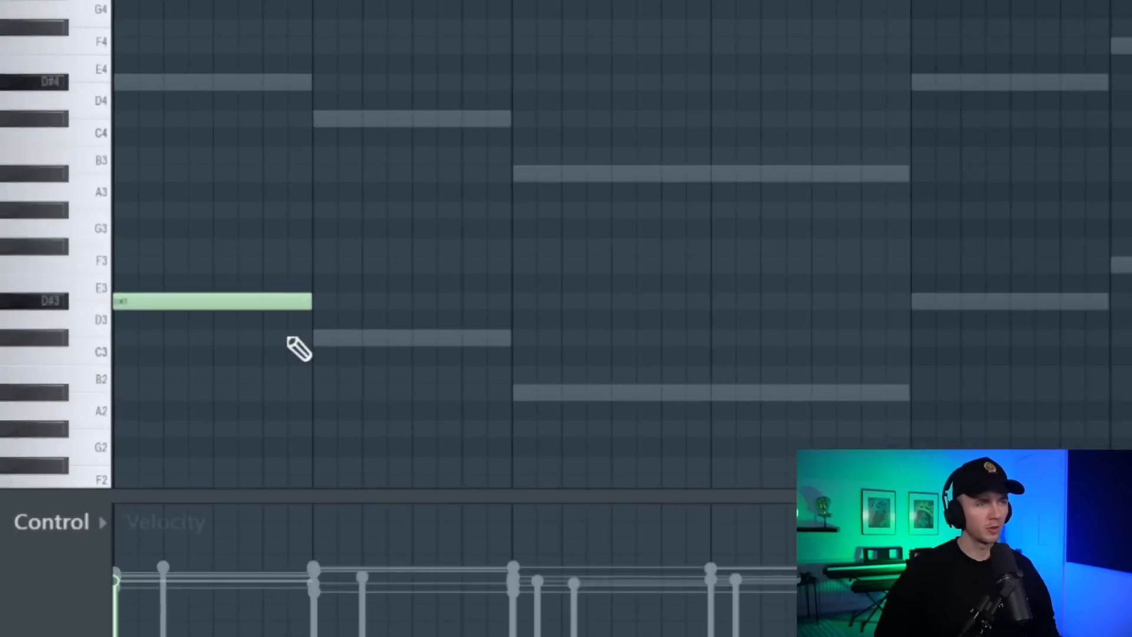
click(377, 324)
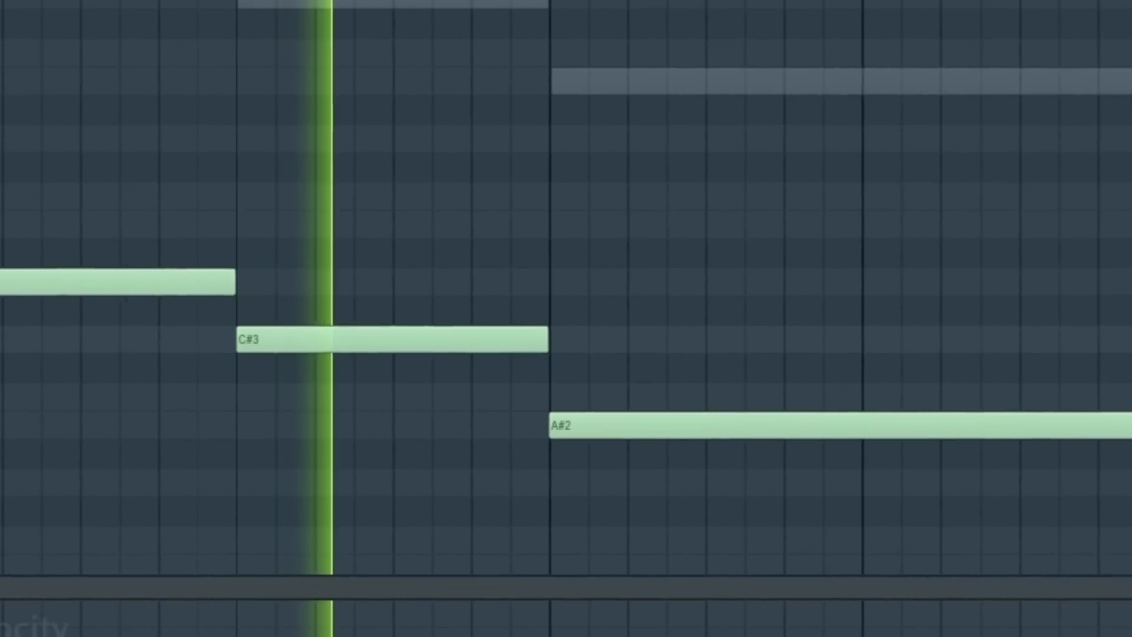
key(ctrl+a)
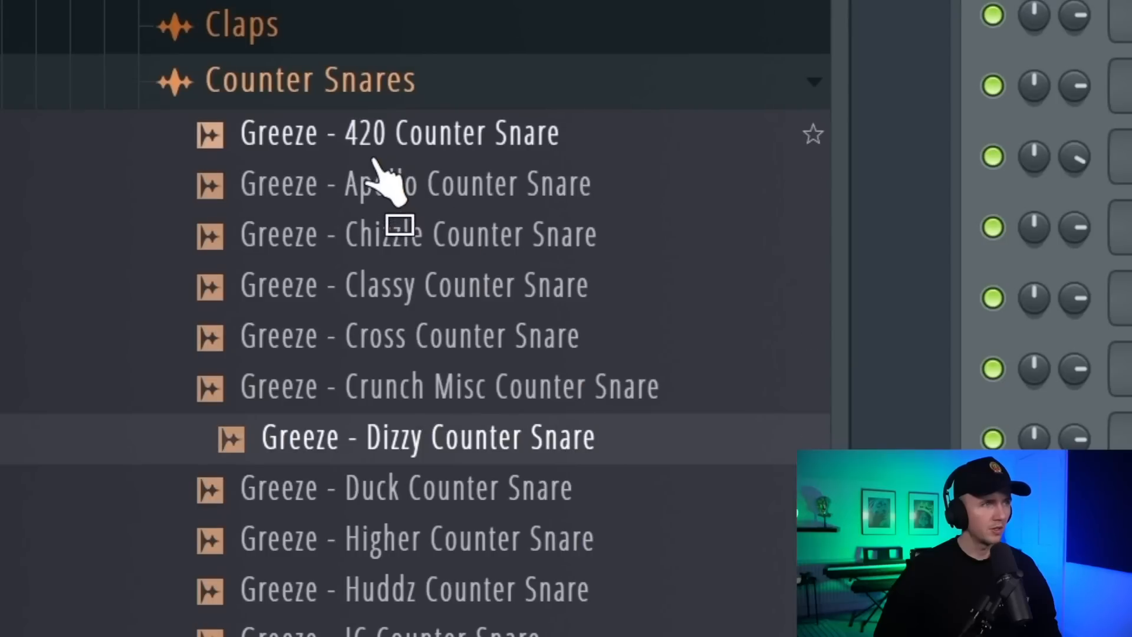
Add the Greeze - 420 Counter Snare sample to the channel rack
click(375, 156)
drag(371, 151, 650, 456)
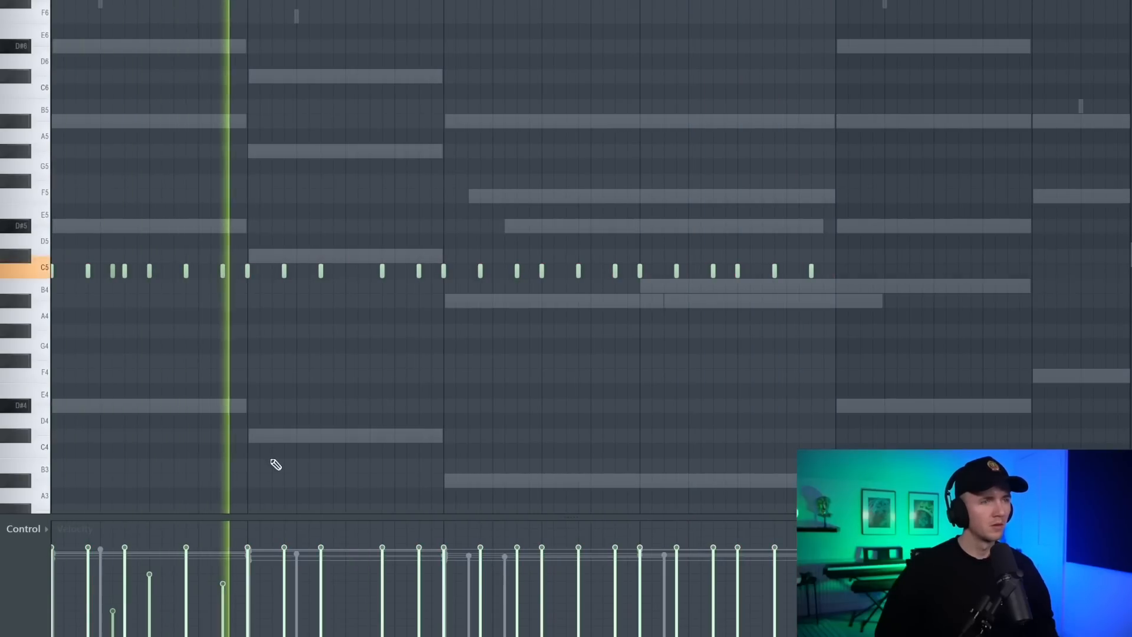
Continue the pattern of short C5 hits across the remaining bars in the piano roll
scroll(392, 427, down, 2)
scroll(361, 382, up, 2)
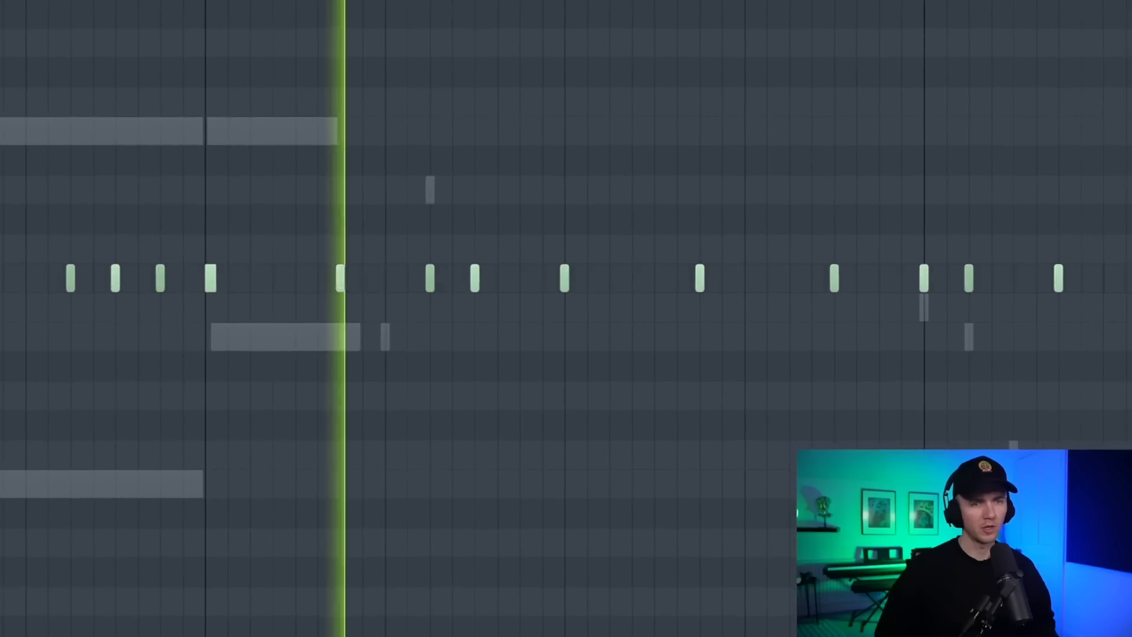
click(828, 316)
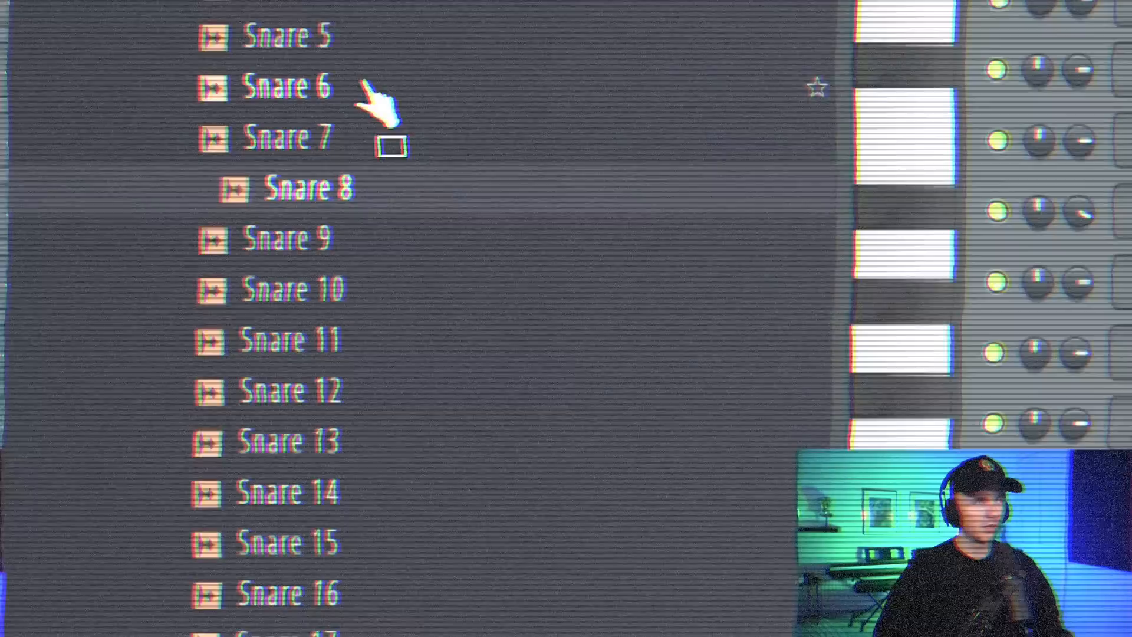
Add the Snare 10 sample as a channel and sequence its hits, including steps 31 and 41
drag(369, 83, 371, 165)
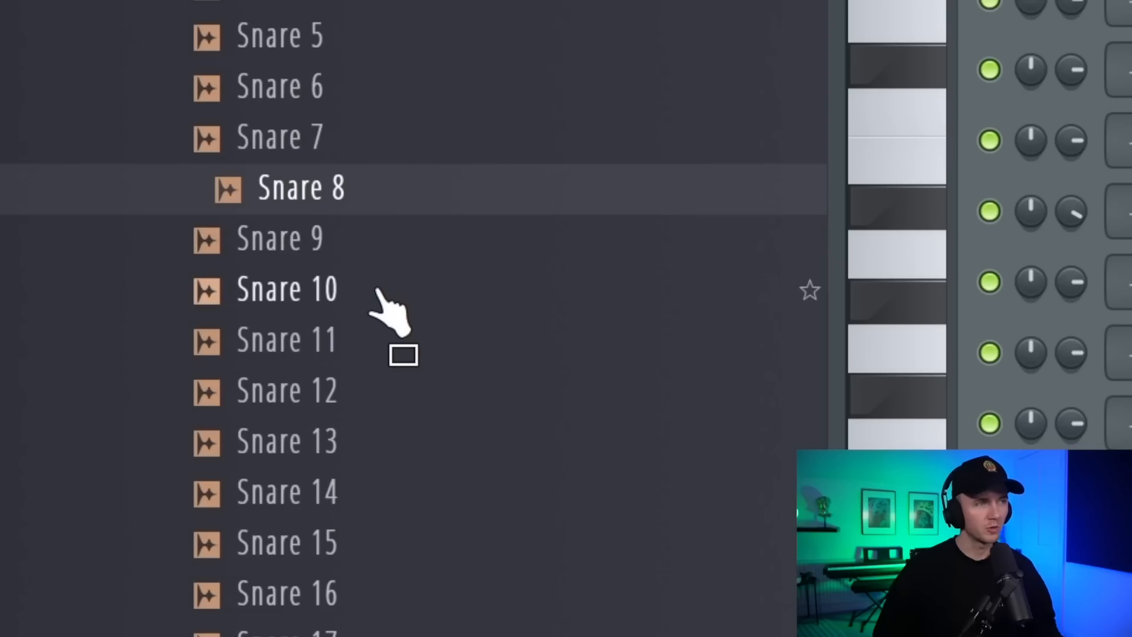
drag(374, 289, 518, 379)
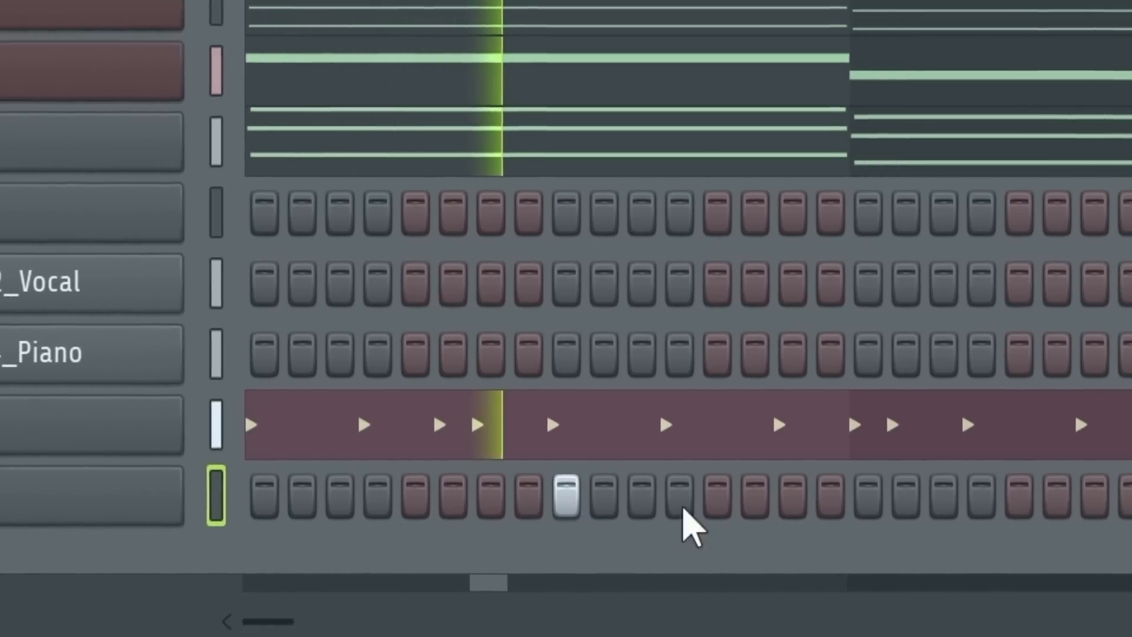
click(1012, 499)
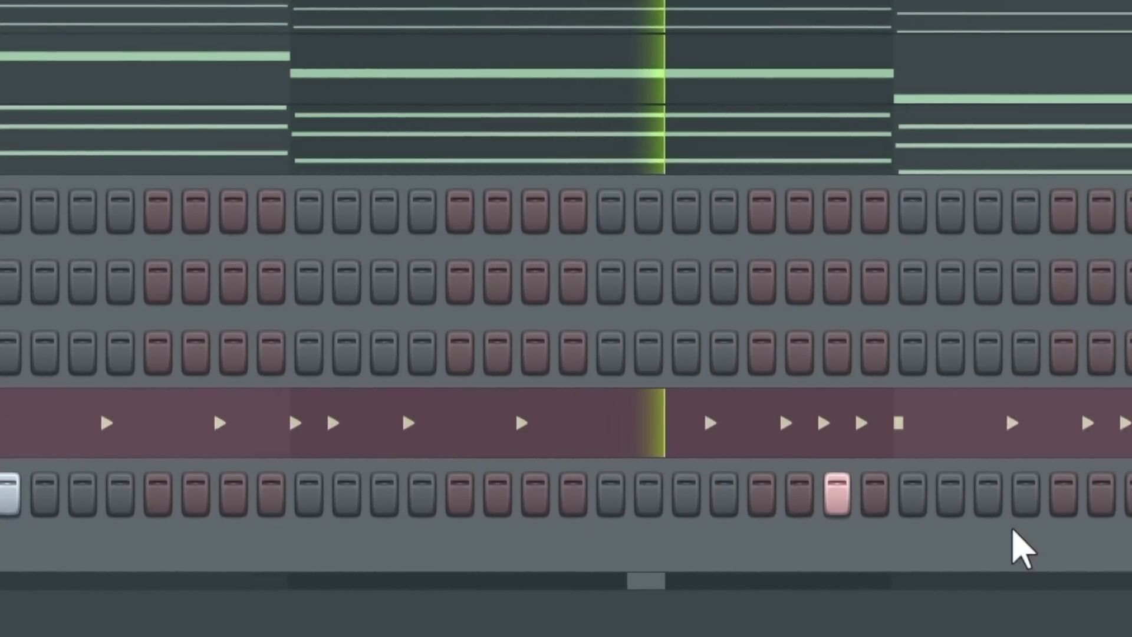
click(901, 496)
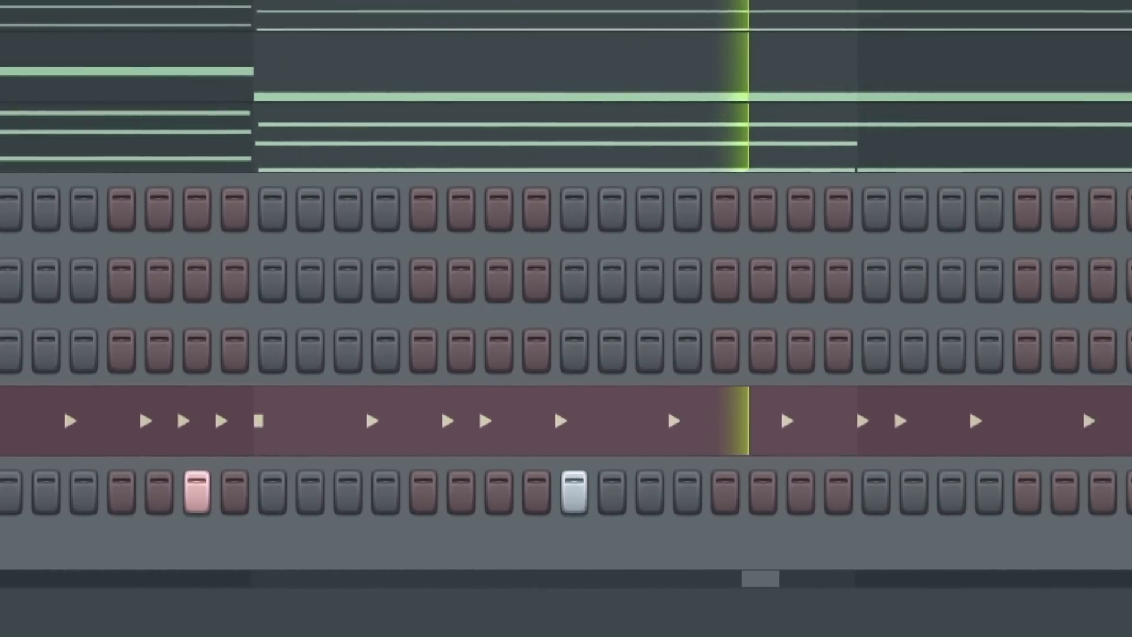
click(966, 492)
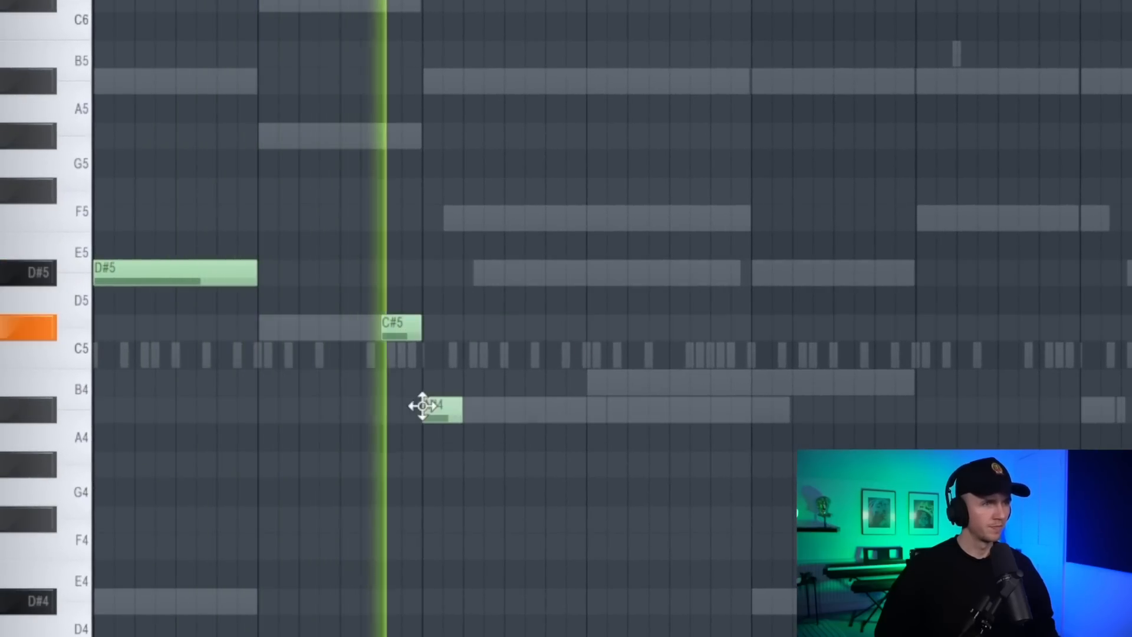
Lengthen the A#4 note to one bar and duplicate the whole four-bar note pattern into the following four bars
drag(461, 414, 698, 423)
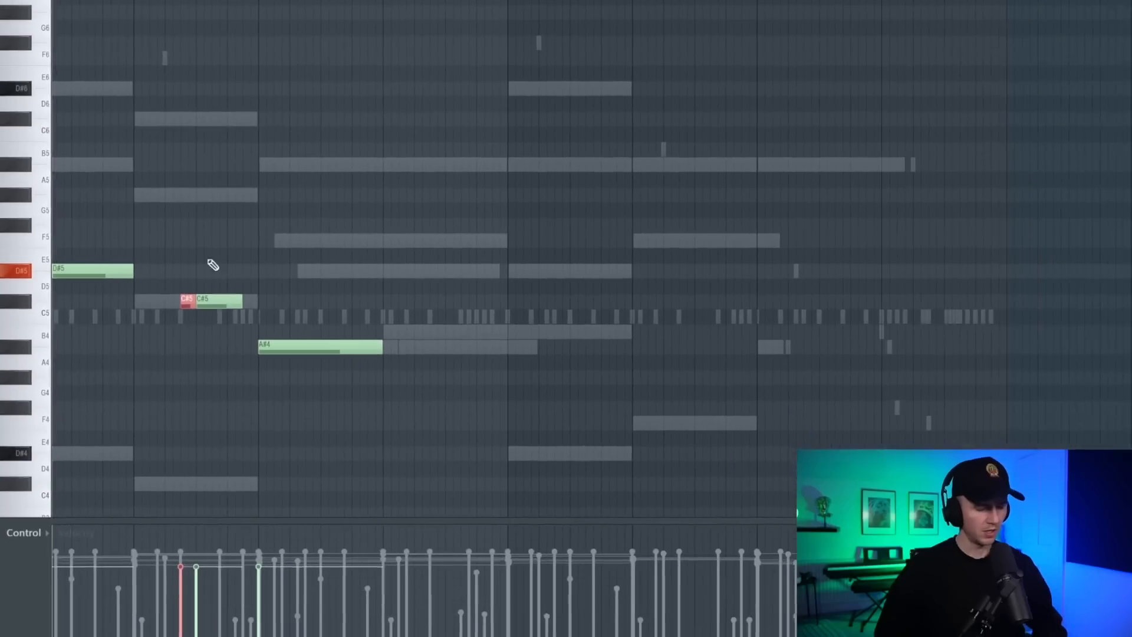
key(ctrl+d)
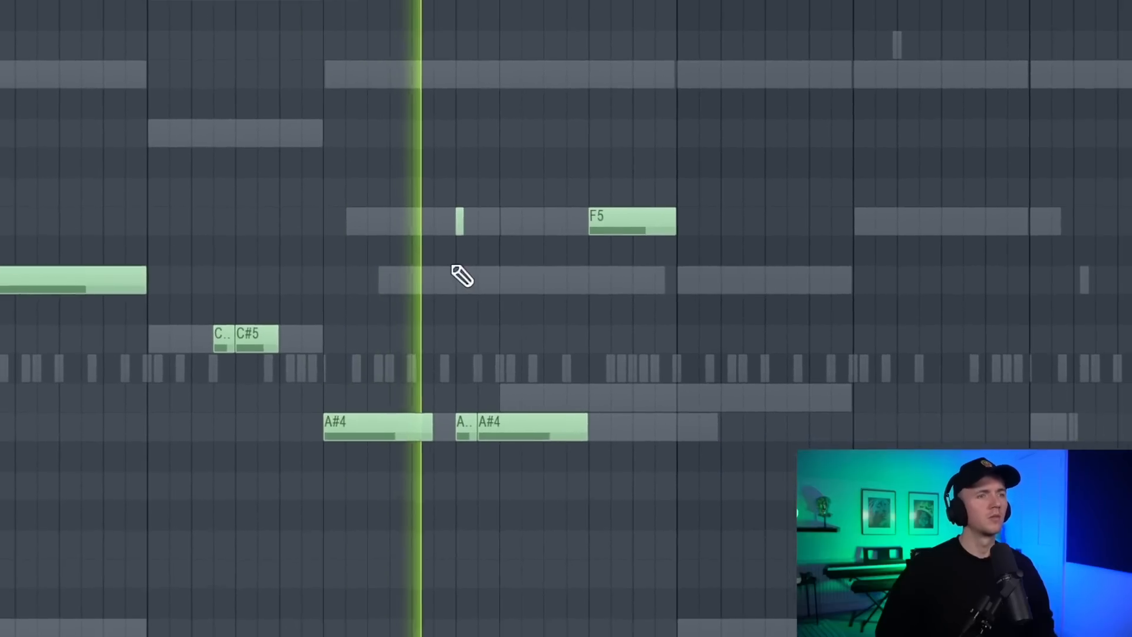
key(ctrl+a)
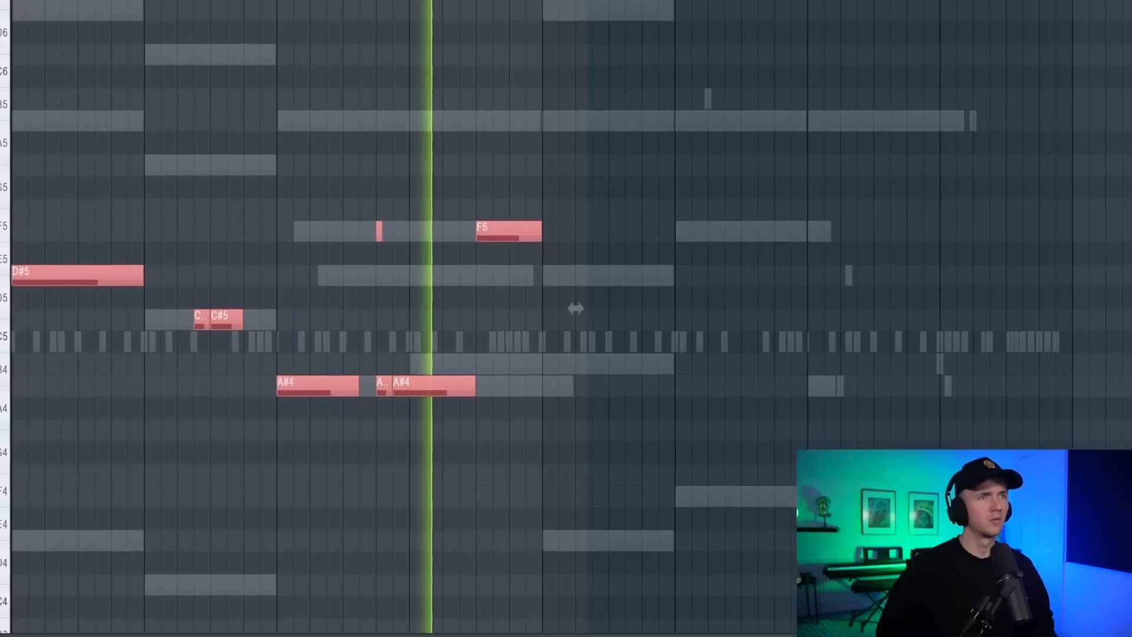
key(ctrl+b)
key(ctrl+a)
key(ctrl+d)
key(space)
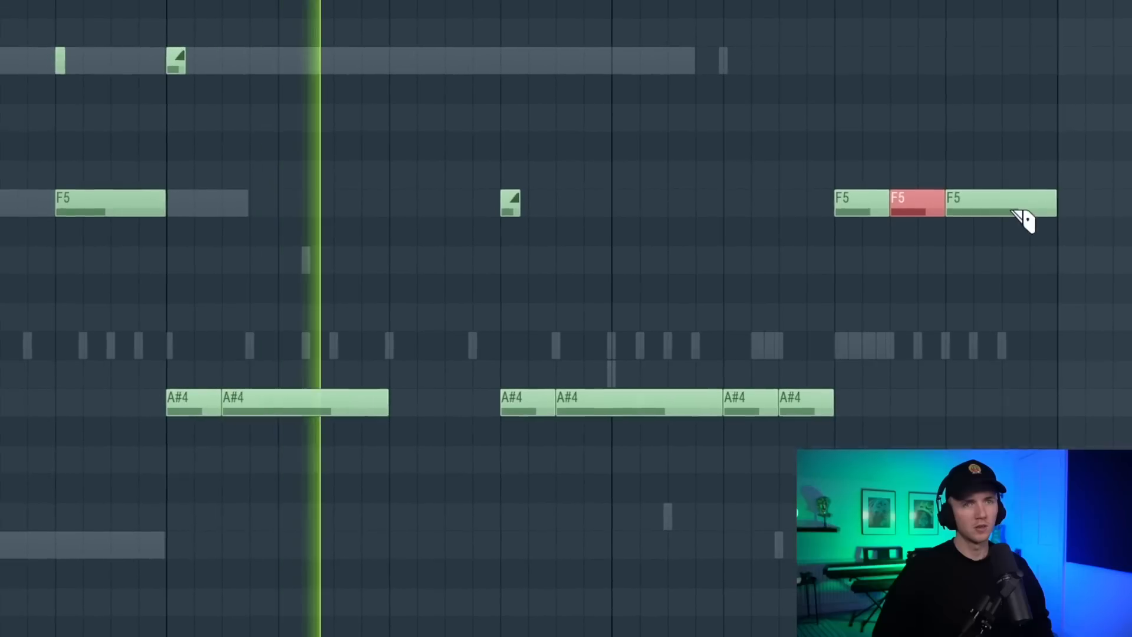
Slice the final F5 note at the pattern's end in half and return to the drawing tool
click(1005, 209)
key(p)
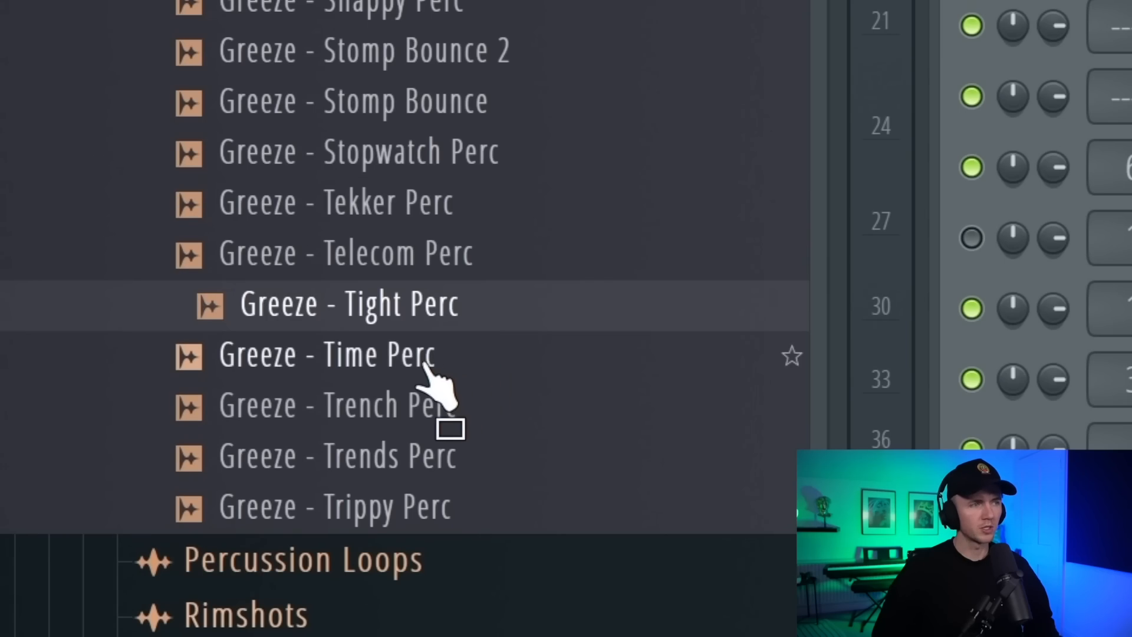
Add the Greeze - Time Perc sample to the channel rack and place percussion hits on C5 in the piano roll
drag(423, 362, 586, 240)
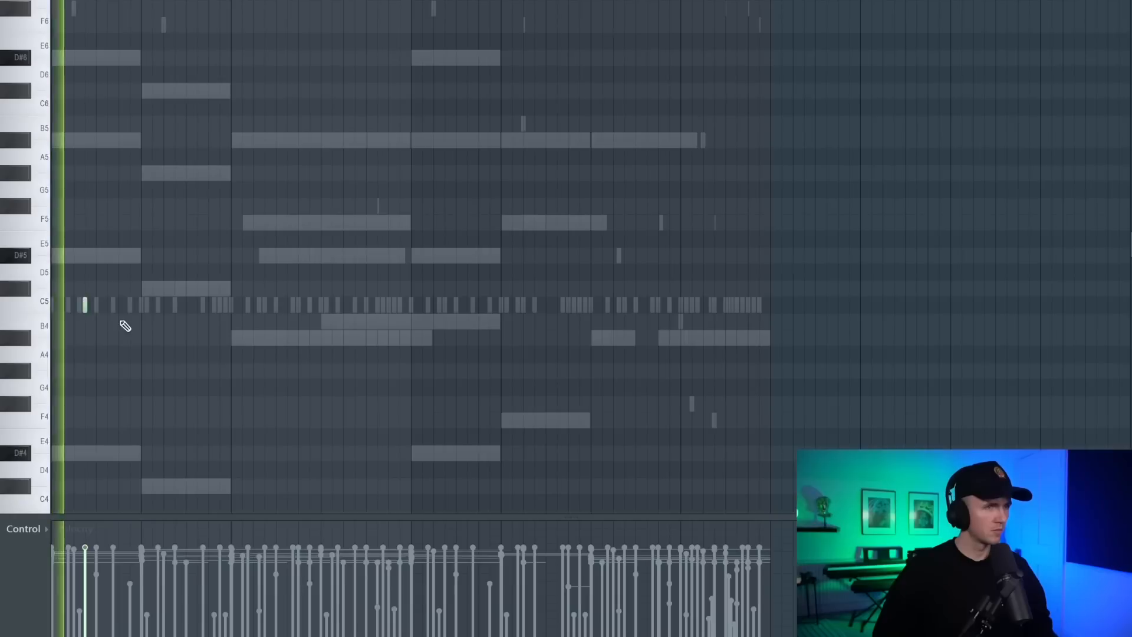
scroll(125, 326, up, 3)
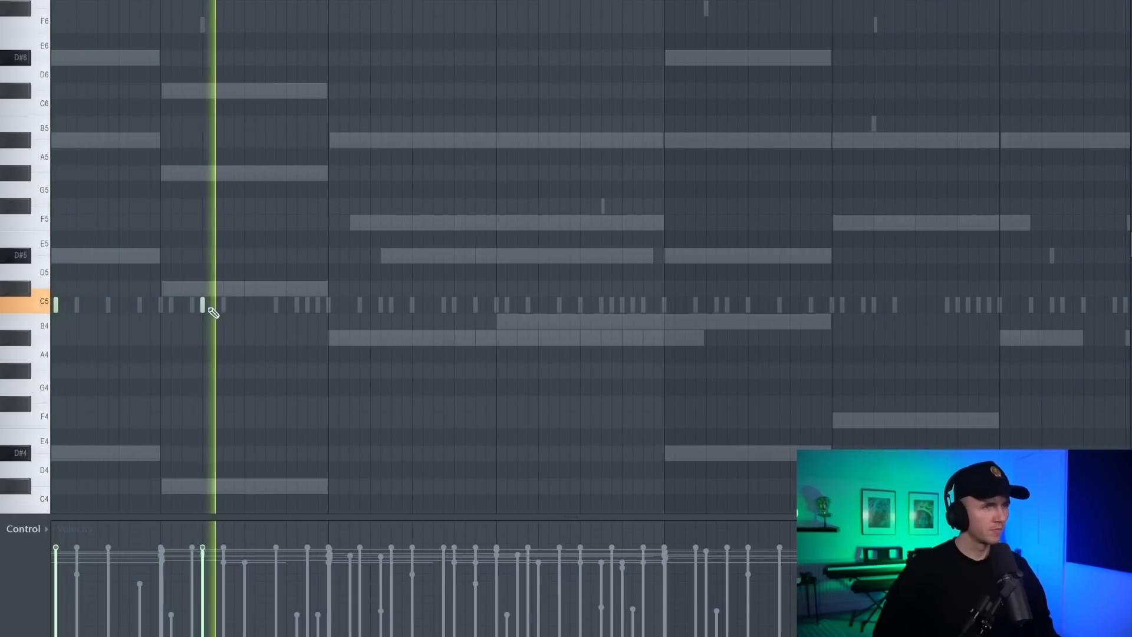
scroll(203, 307, up, 1)
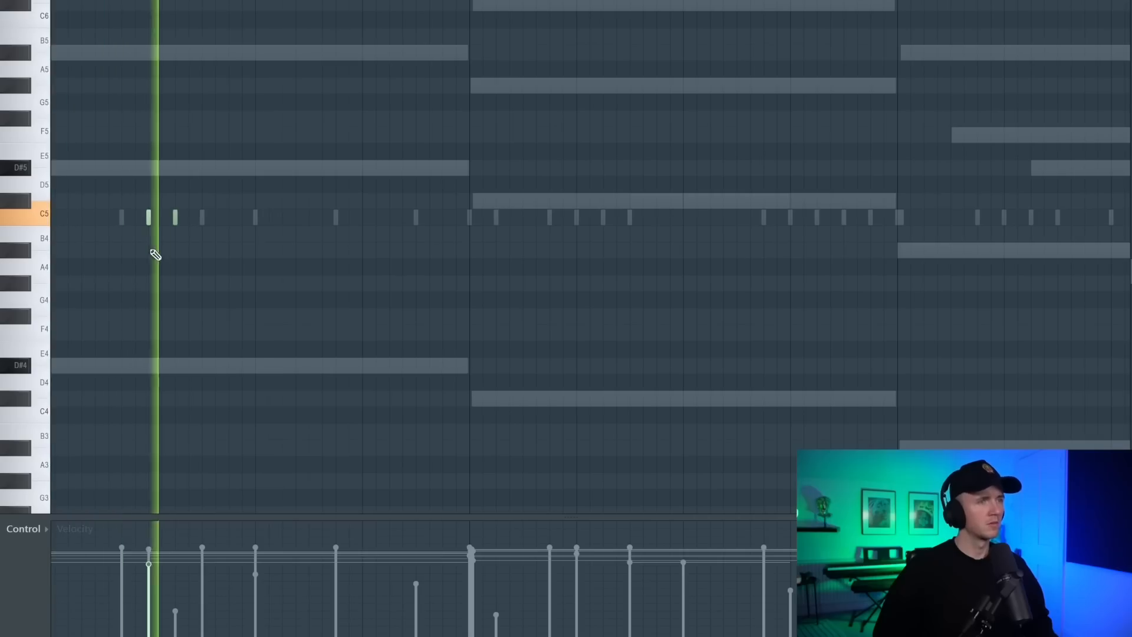
scroll(156, 254, down, 3)
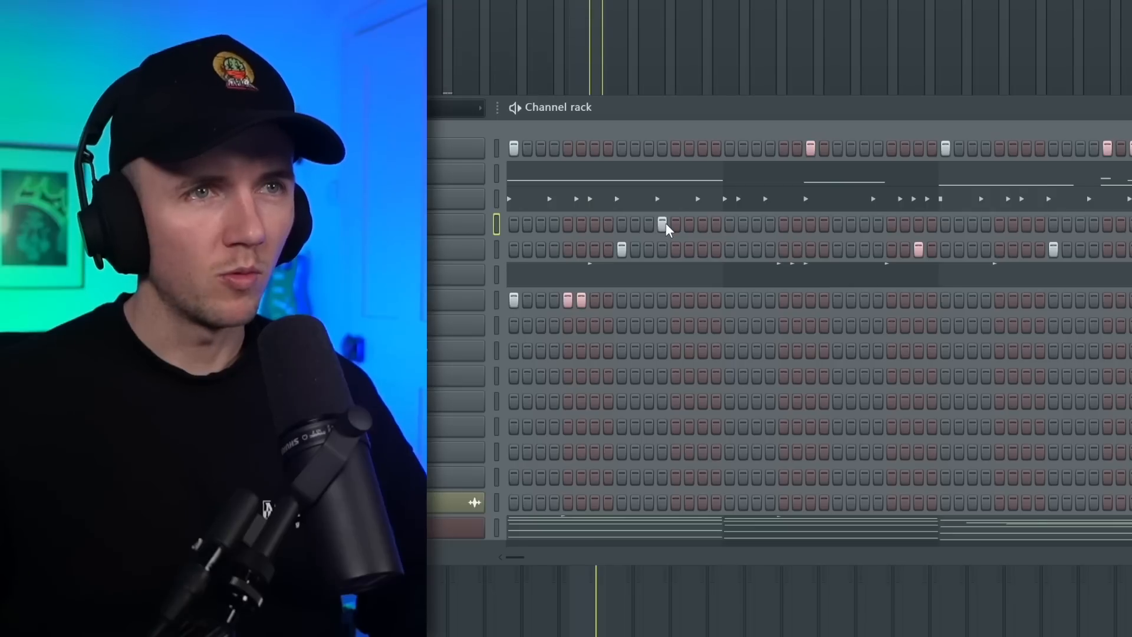
Add two more hits on steps 15 and 17 of the selected percussion channel
click(703, 225)
key(space)
click(730, 224)
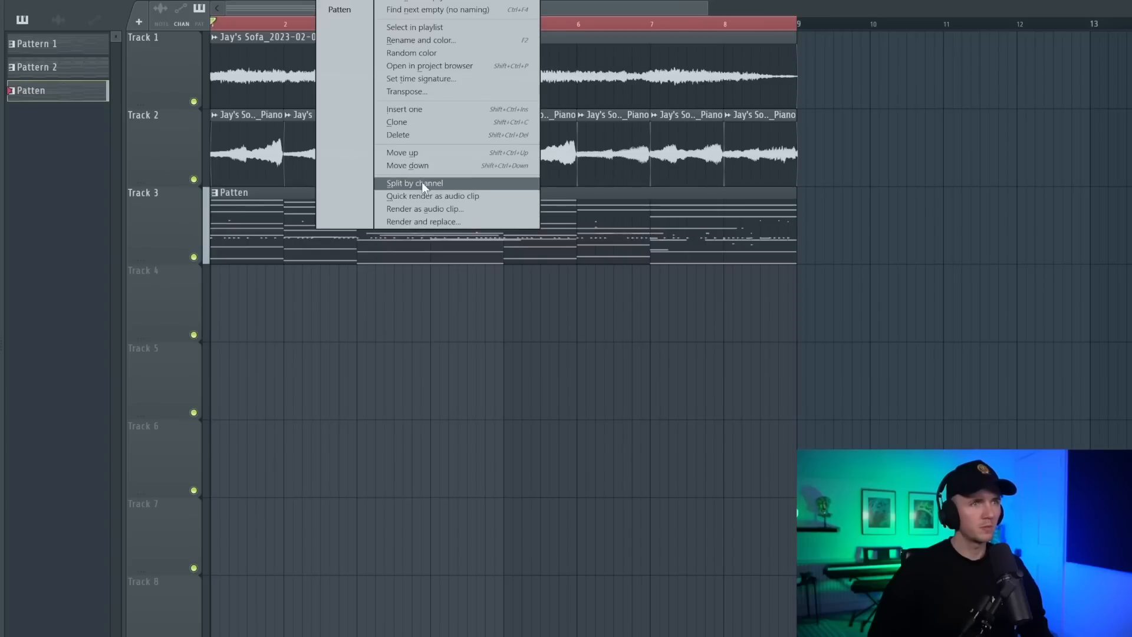
Split the Patten pattern by channel into separate patterns
click(423, 182)
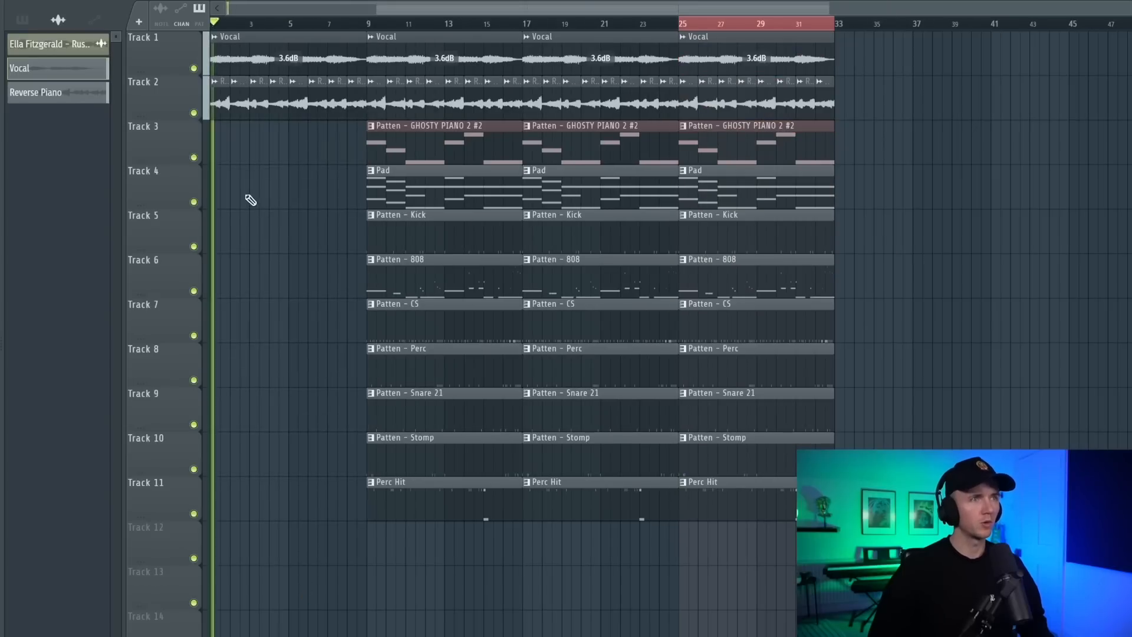
scroll(196, 189, up, 3)
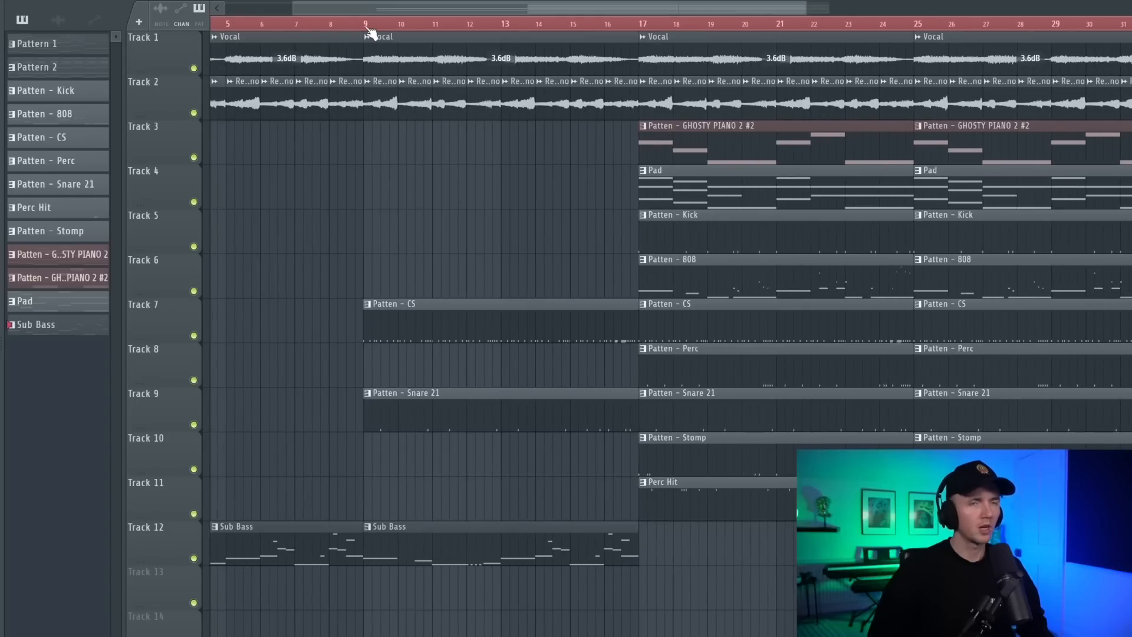
scroll(384, 195, down, 3)
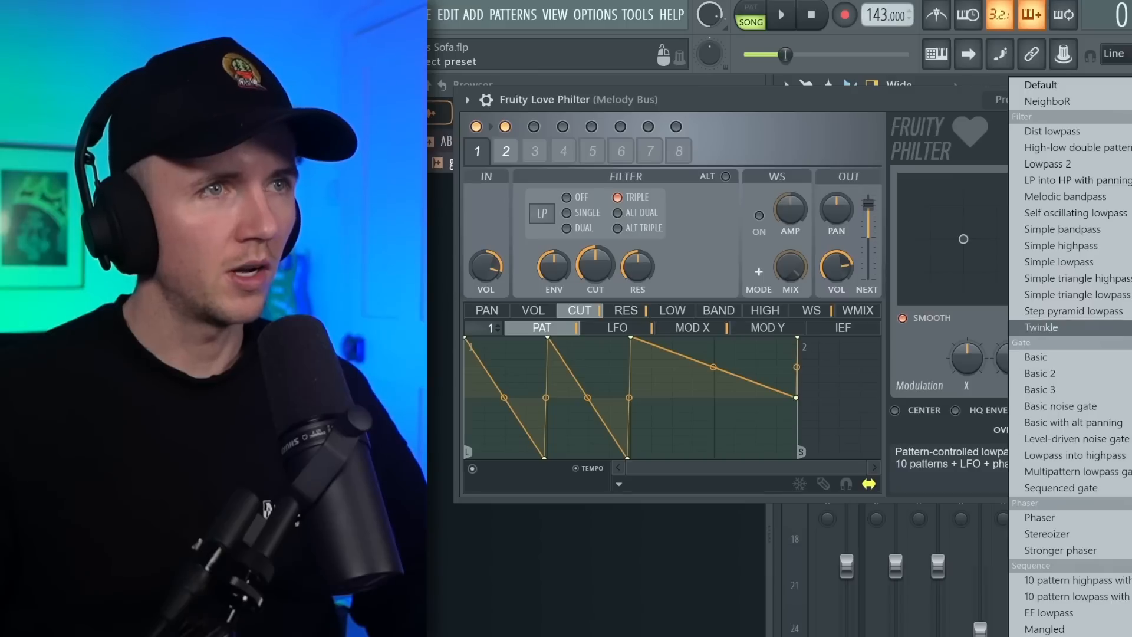
Load the Simple triangle lowpass LFO preset in Fruity Love Philter on the Melody Bus and fine-tune its filter cutoff
click(1078, 295)
drag(591, 268, 591, 272)
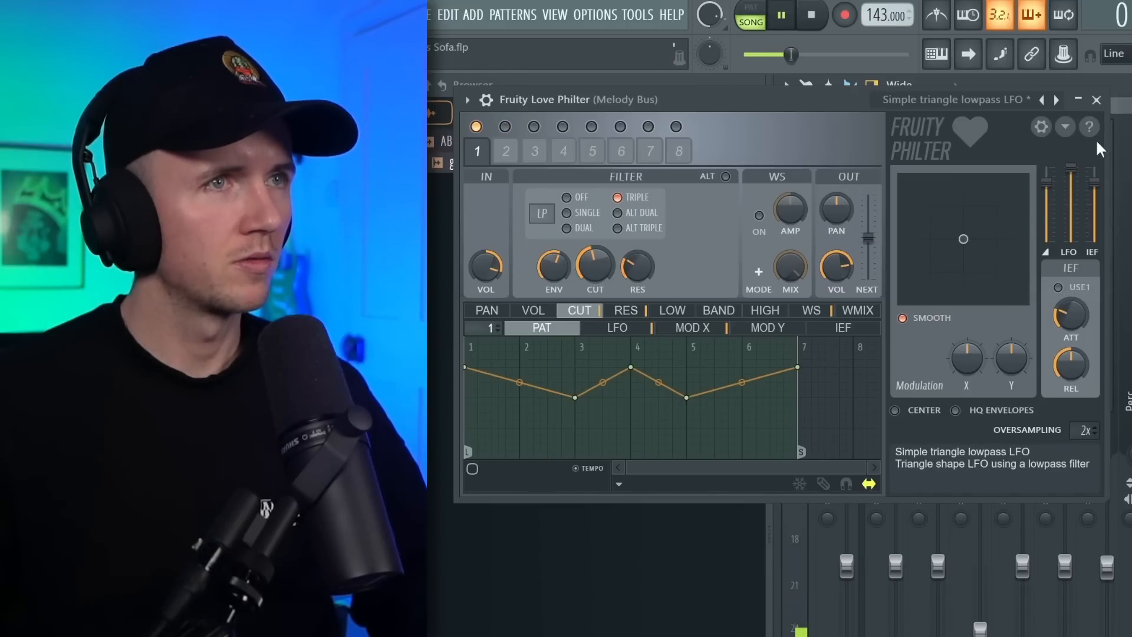
click(1097, 100)
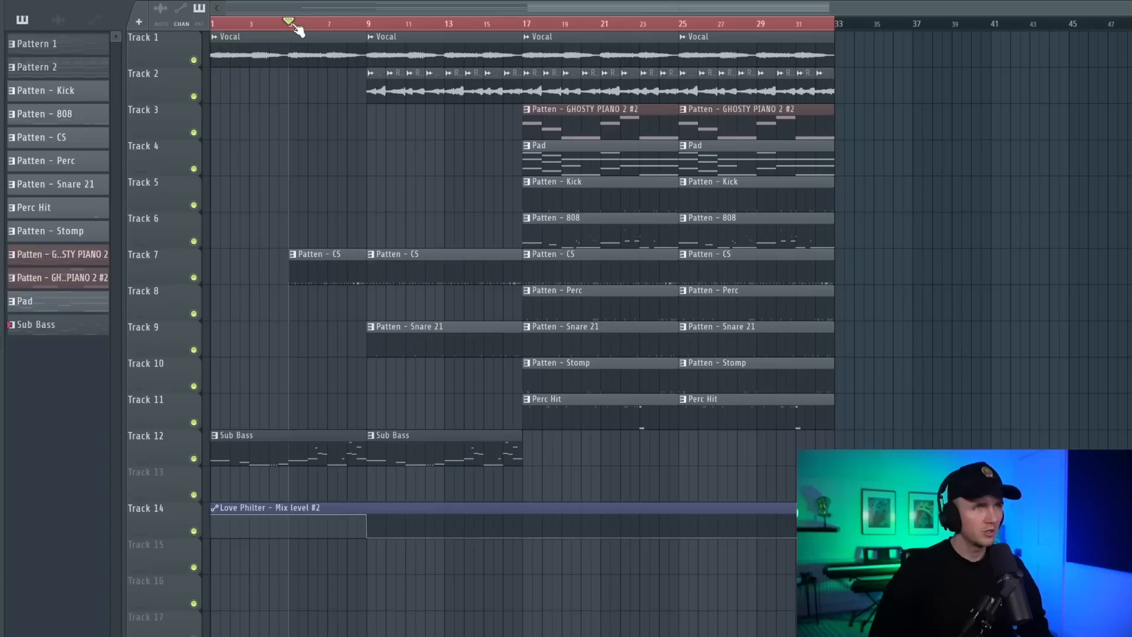
Fit the drum fill clip above the Sub Bass to its embedded 143 BPM tempo and shift it later across bar 9
key(space)
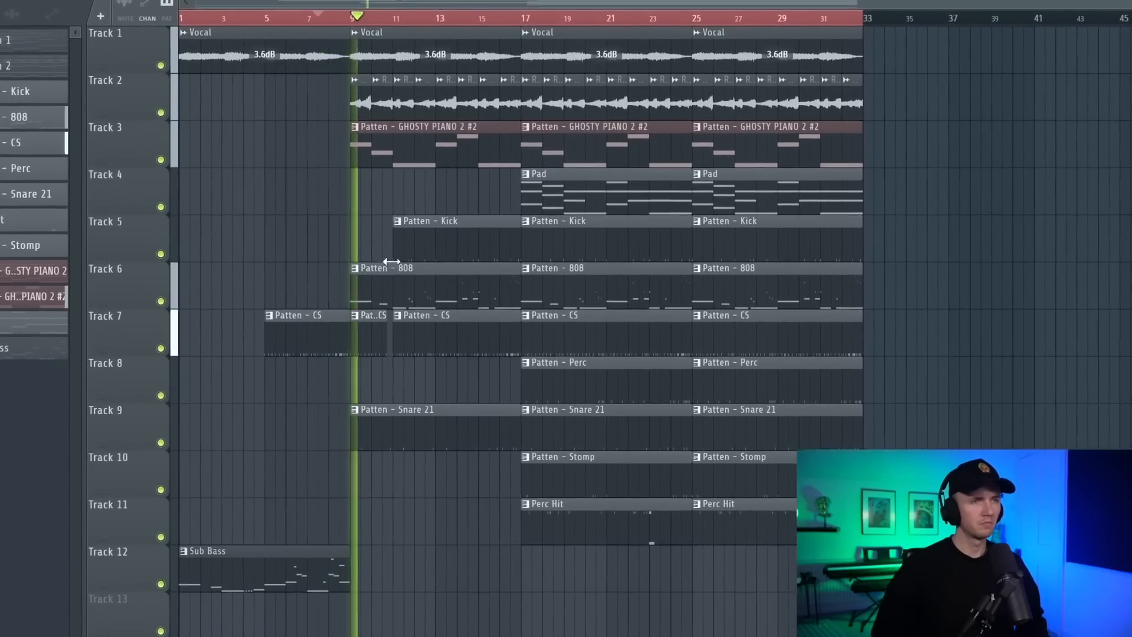
scroll(387, 261, up, 4)
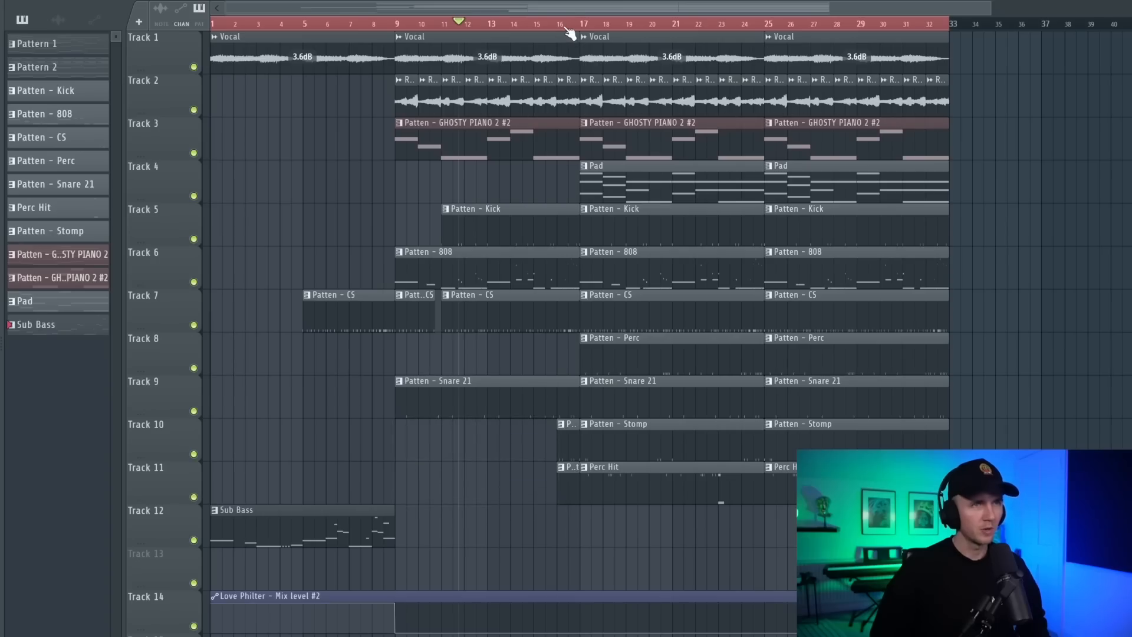
scroll(678, 222, down, 2)
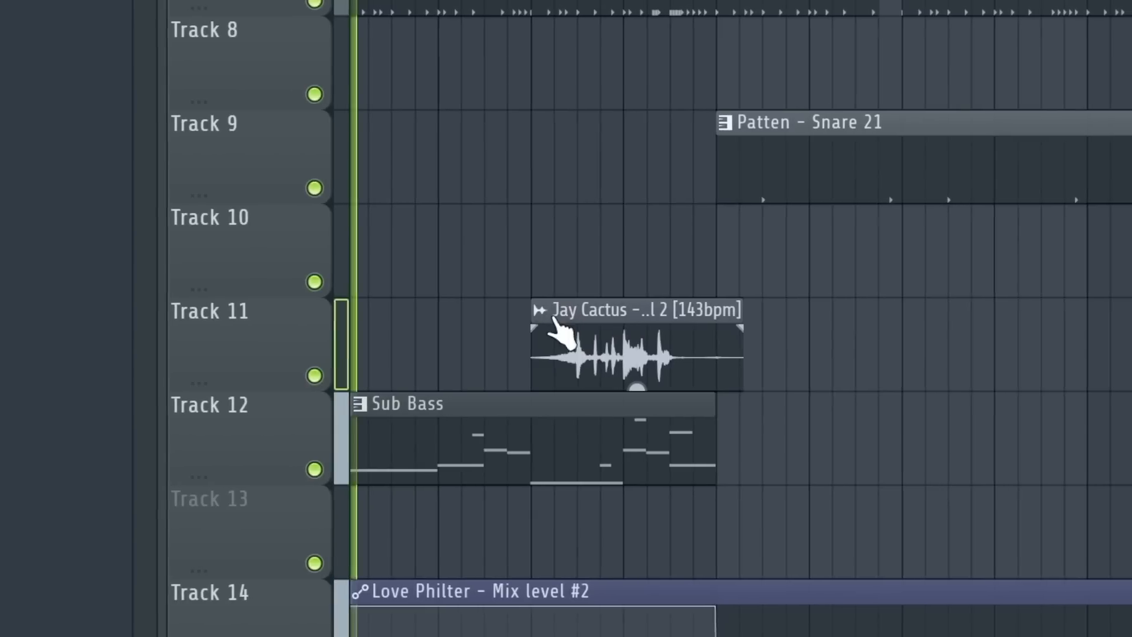
right_click(525, 327)
mouse_move(758, 470)
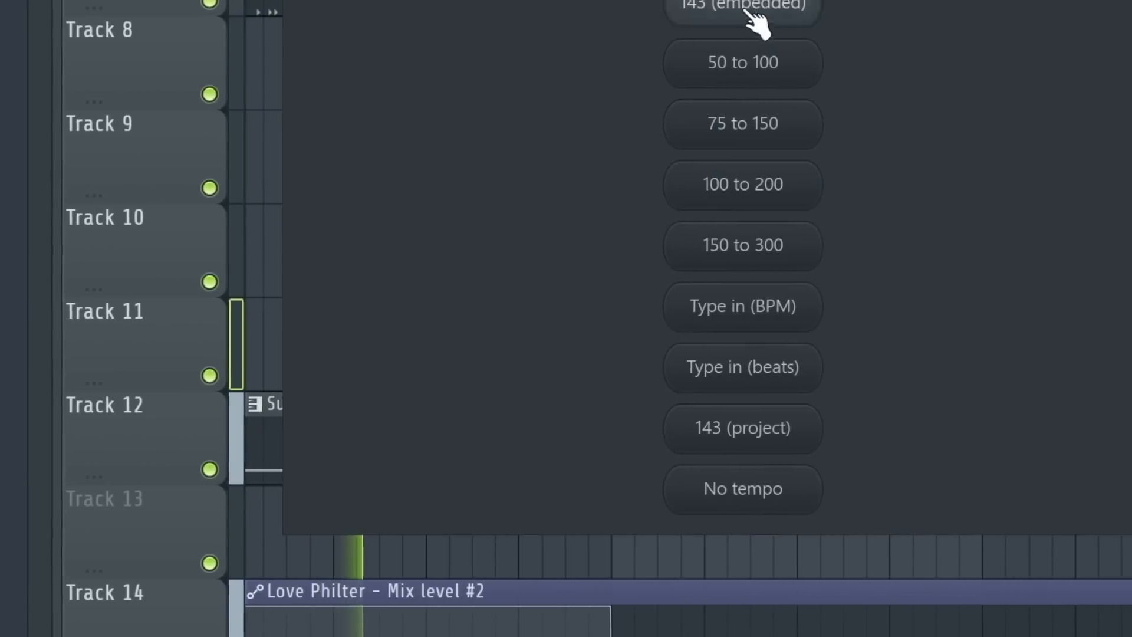
click(755, 13)
drag(446, 345, 521, 343)
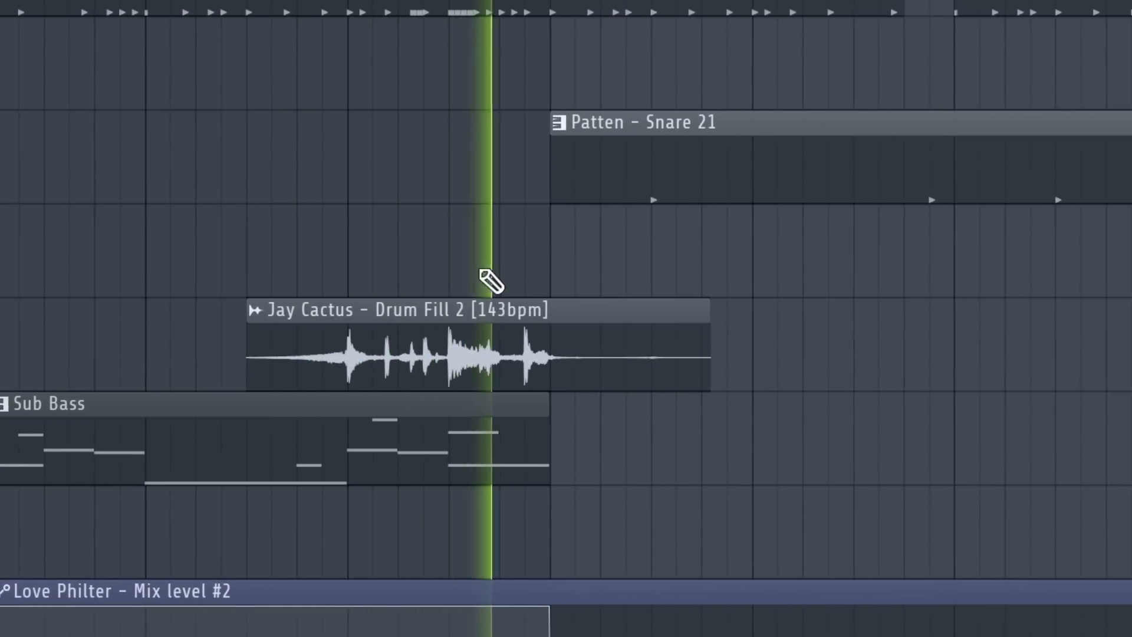
drag(89, 283, 542, 613)
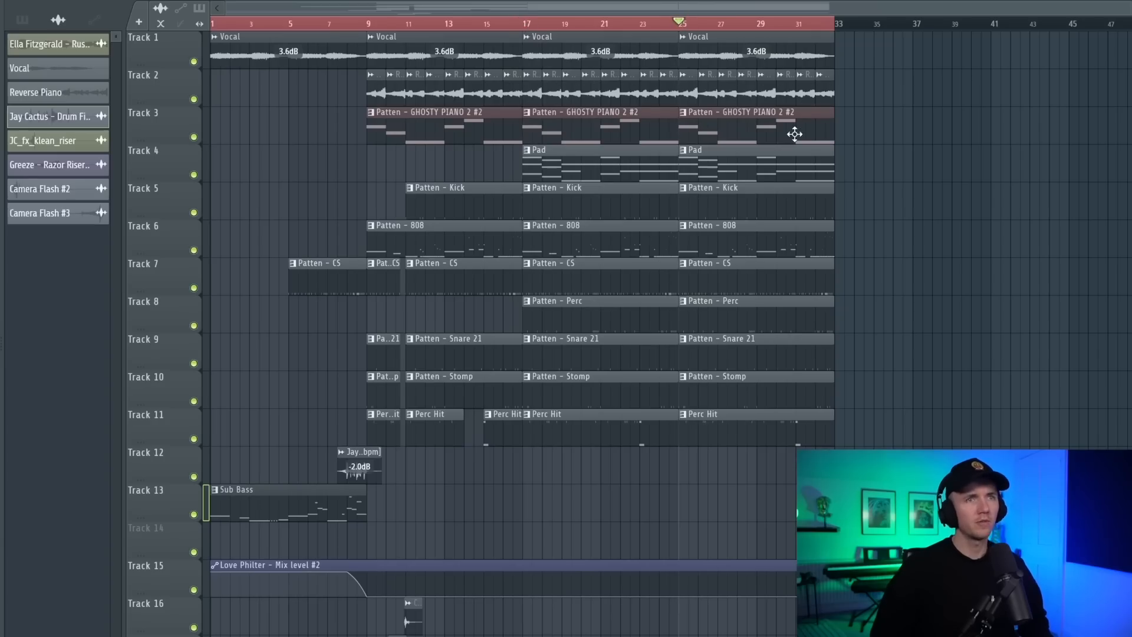
Audition the varied 808 pattern in the piano roll, starting playback just after bar 2
scroll(716, 56, up, 2)
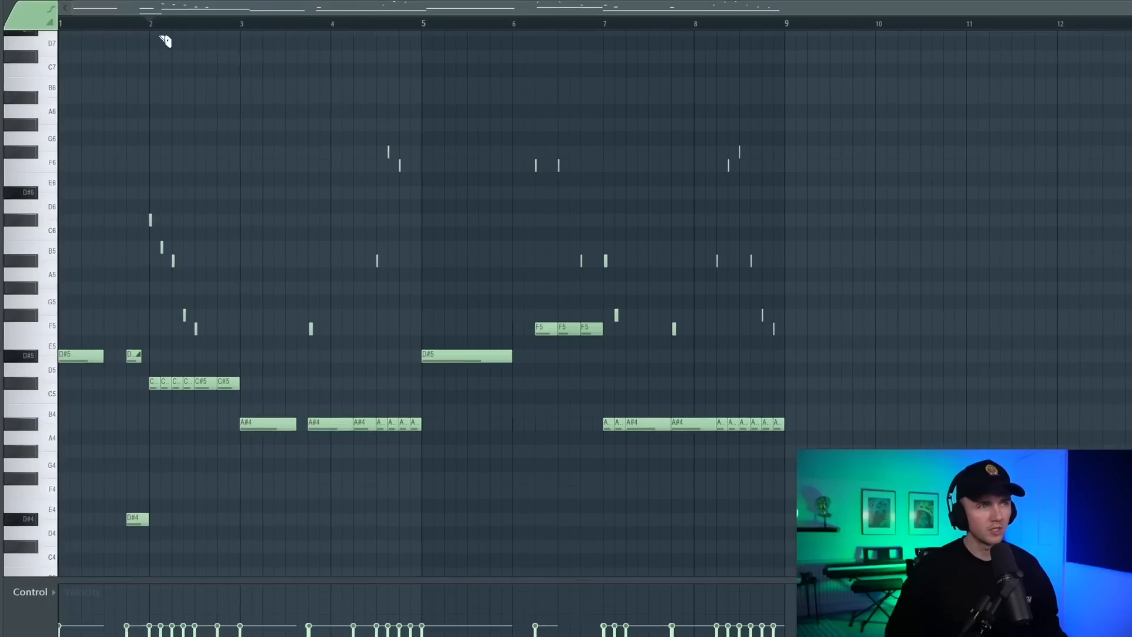
click(165, 35)
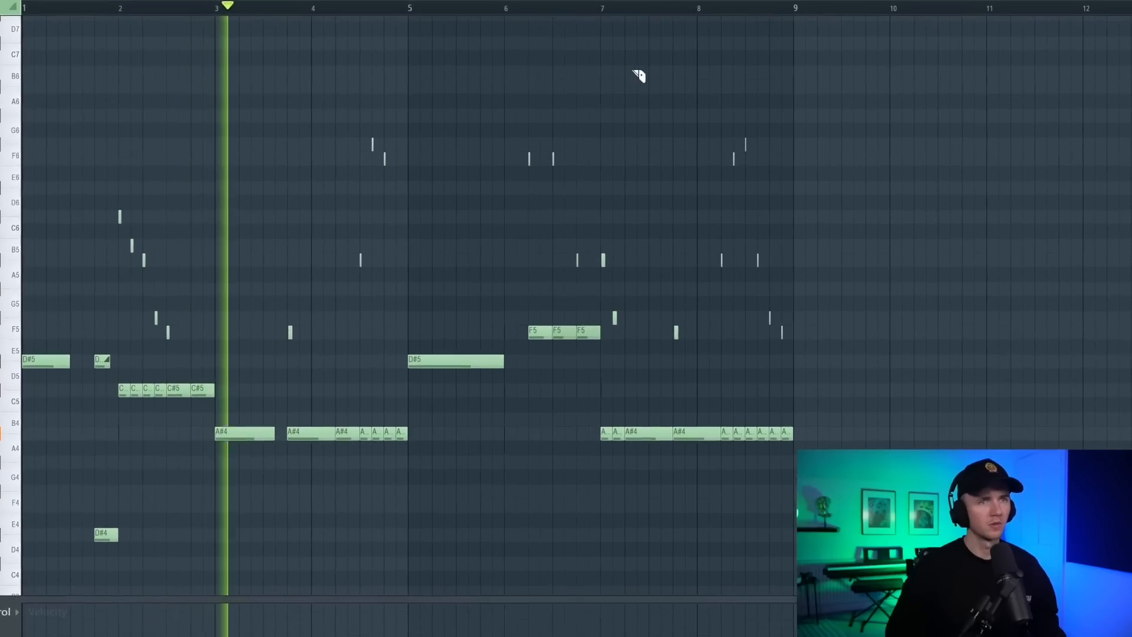
key(space)
key(space)
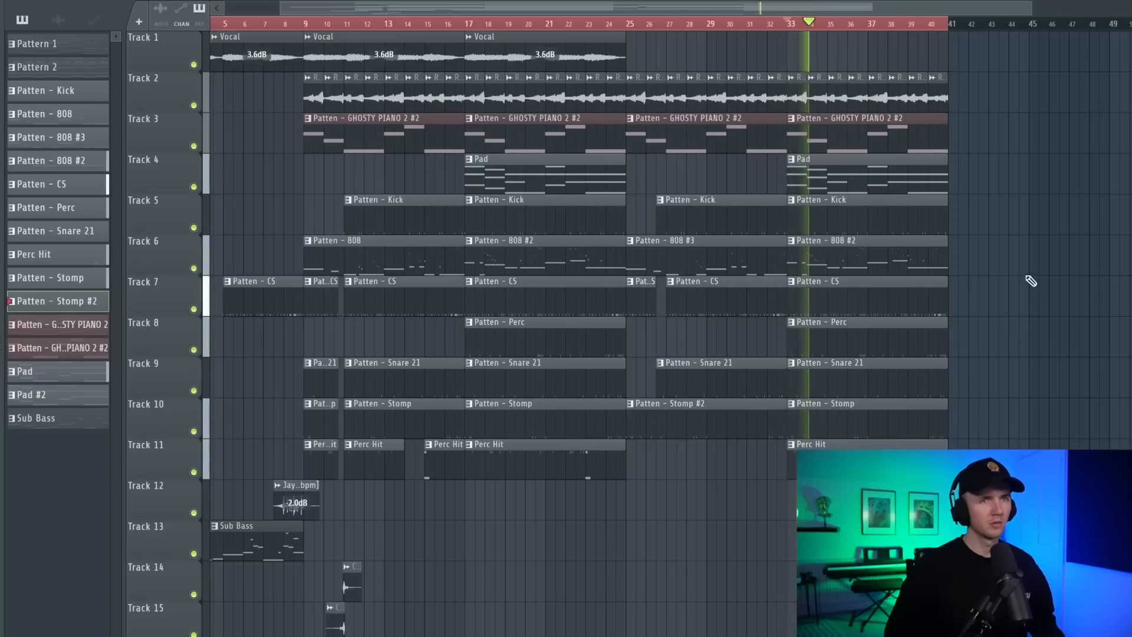
Make the Vocal clip at bar 33 unique and open the time-stretching mode options in its channel settings
scroll(1032, 280, down, 2)
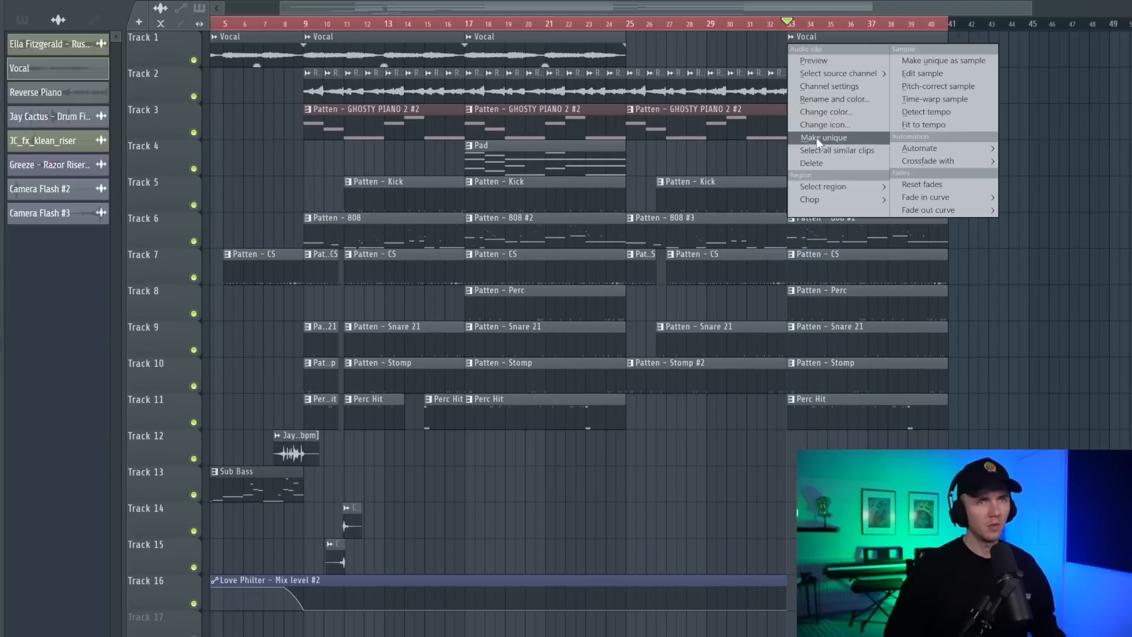
click(816, 137)
double_click(816, 52)
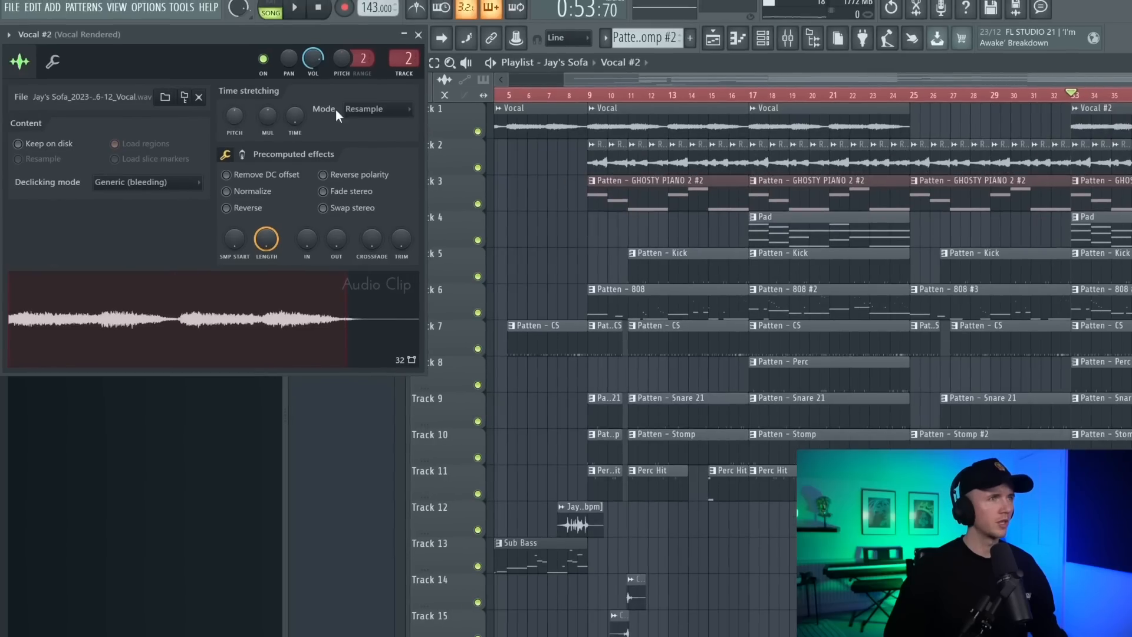
click(349, 110)
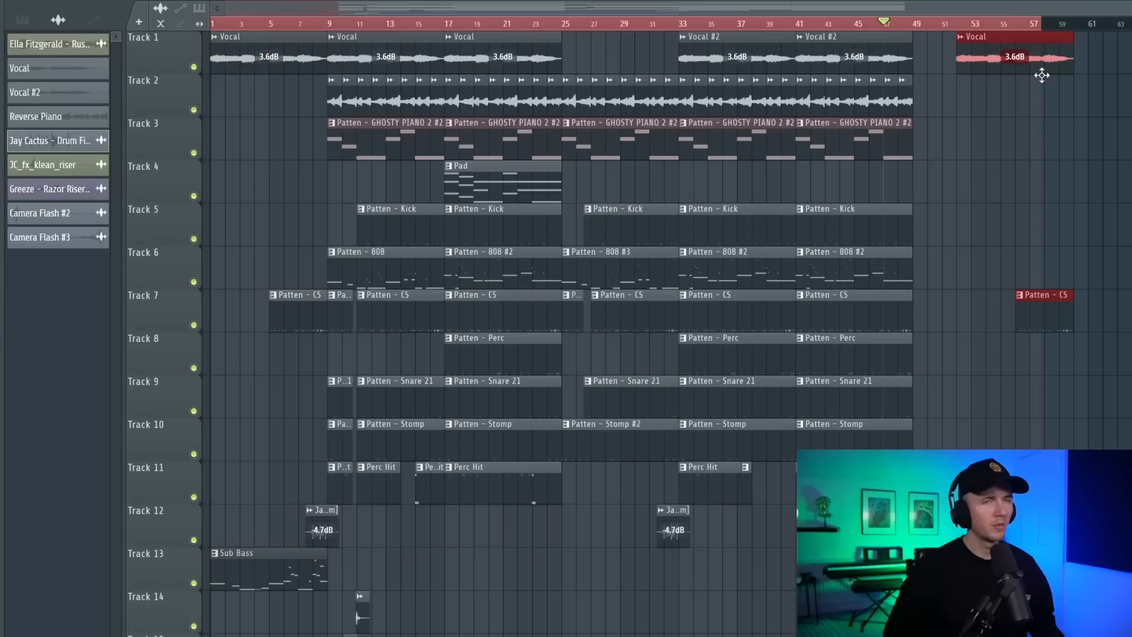
Move the selected vocal and C5 clips to bars 49 and 53, and align the copied reverse piano clips to bar 49
drag(1038, 76, 998, 68)
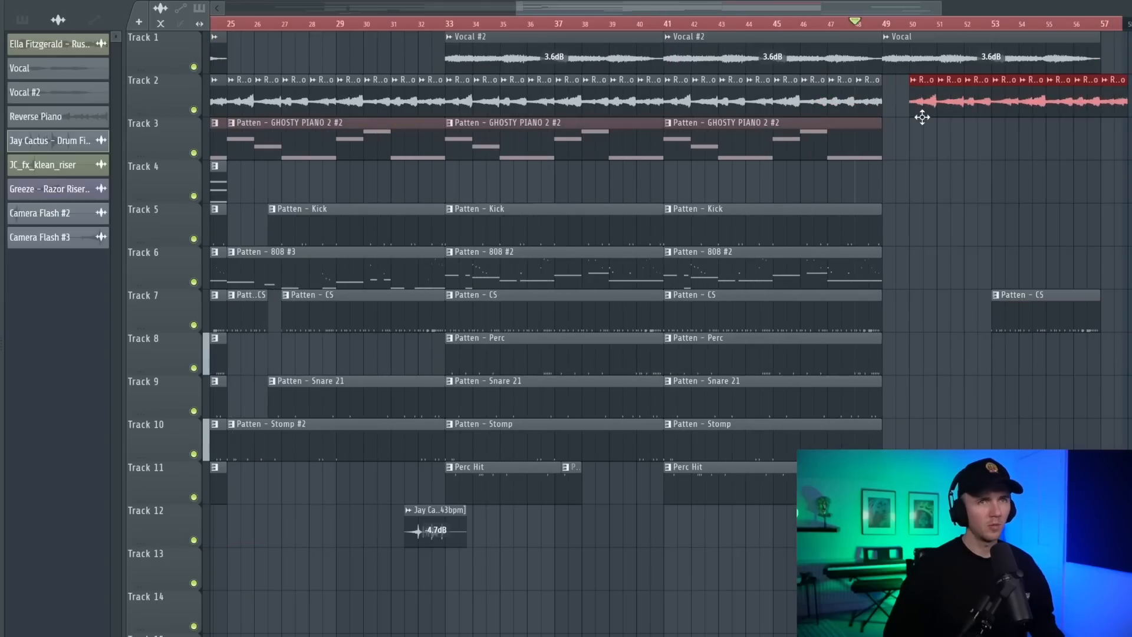
drag(923, 116, 899, 112)
key(space)
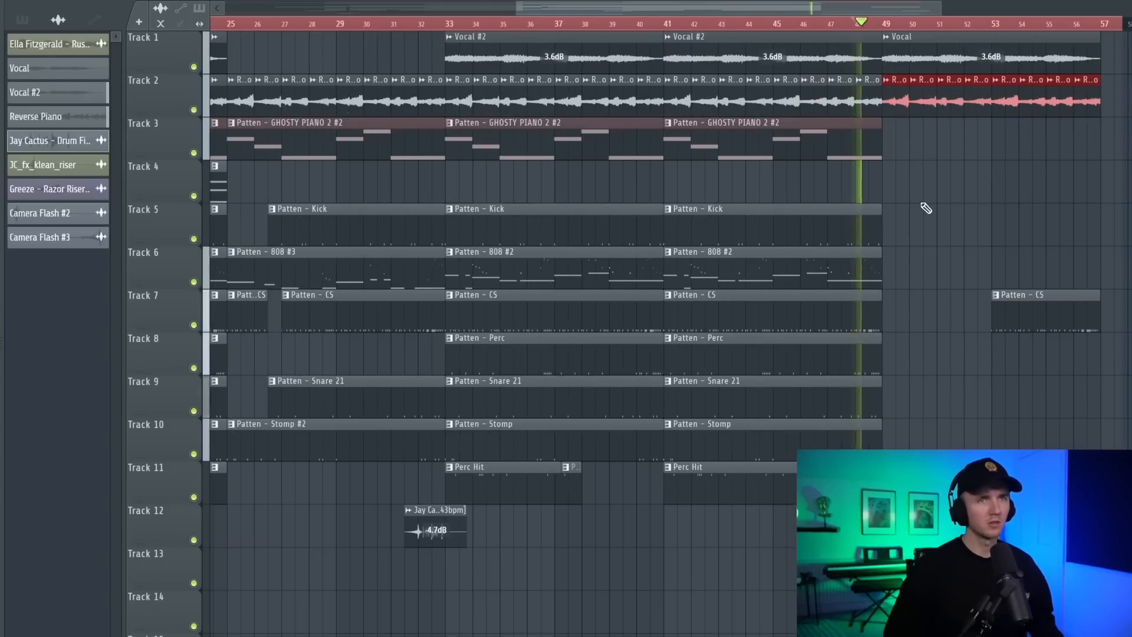
scroll(926, 208, down, 3)
key(ctrl+a)
click(926, 208)
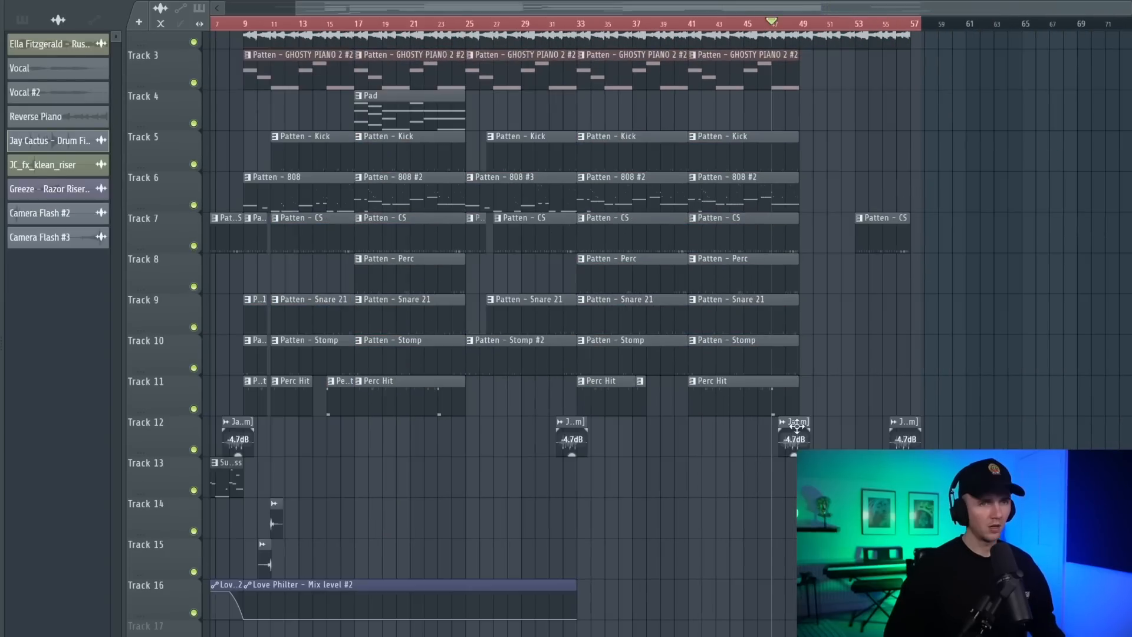
Open the 808 #2 pattern at bar 17 in the piano roll, review its notes during playback and return to the playlist
scroll(814, 406, up, 4)
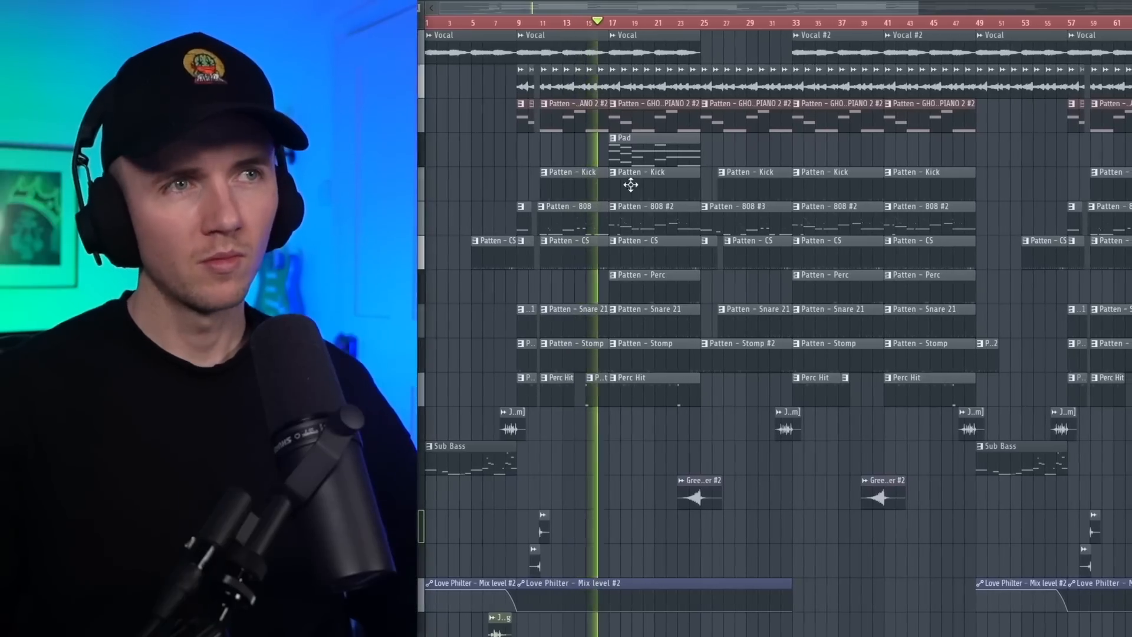
double_click(631, 215)
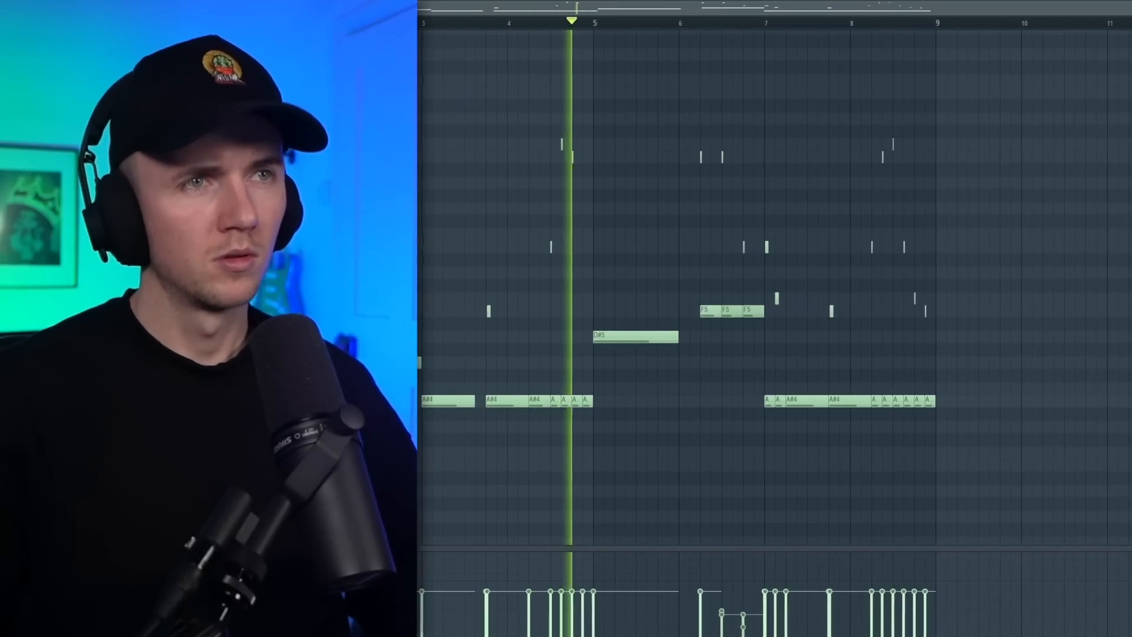
click(602, 1)
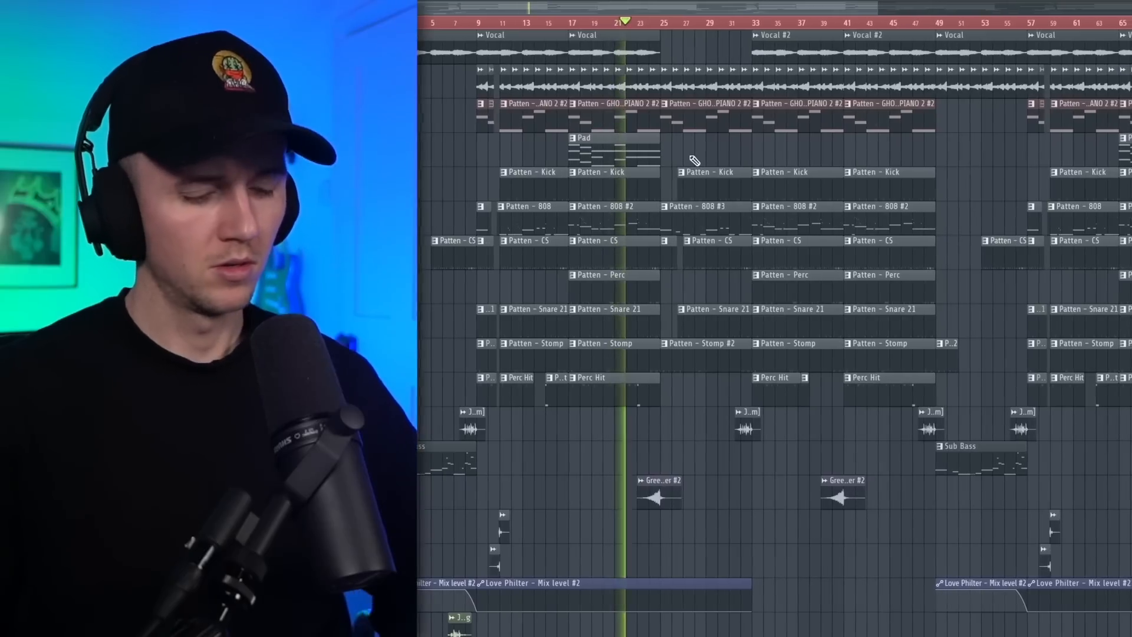